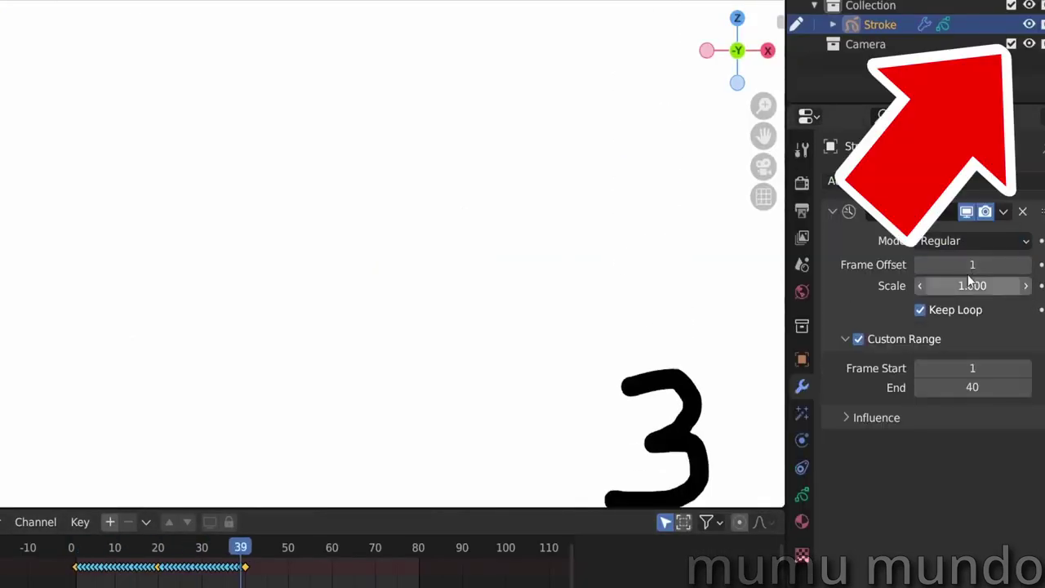
- Try Reverse, then set the Time Offset mode to Fixed Frame holding frame 10
left_click(972, 241)
left_click(960, 286)
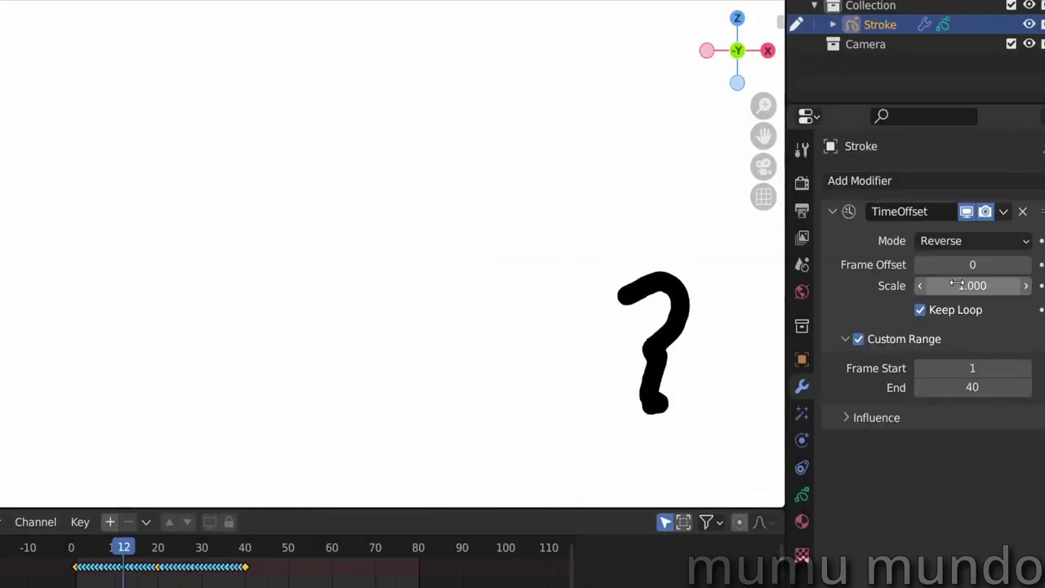
left_click(971, 241)
left_click(954, 305)
type("10")
key("Return")
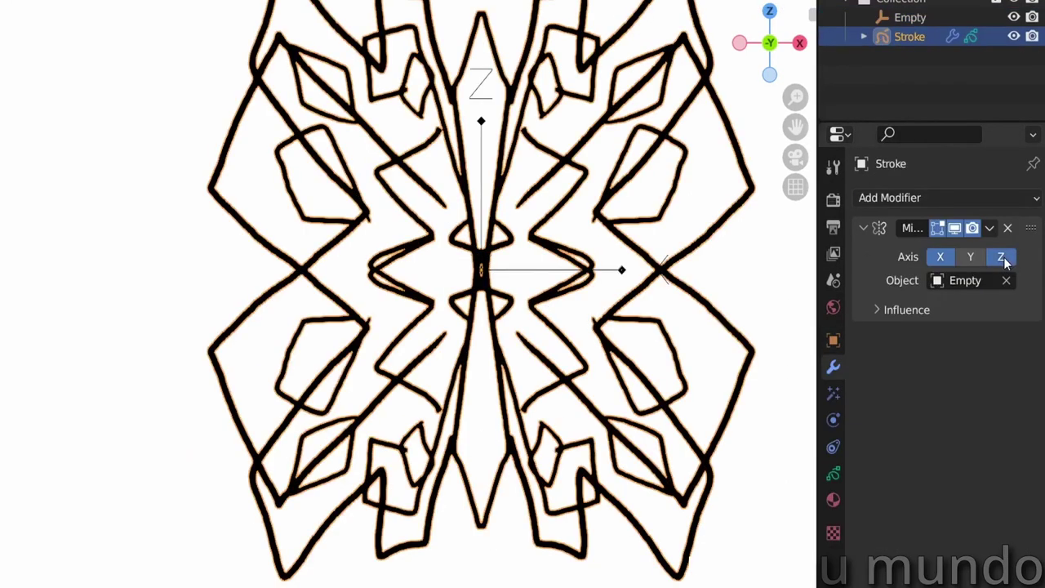
- Select the Empty and move it to reshape the mirrored butterfly
left_click(478, 269)
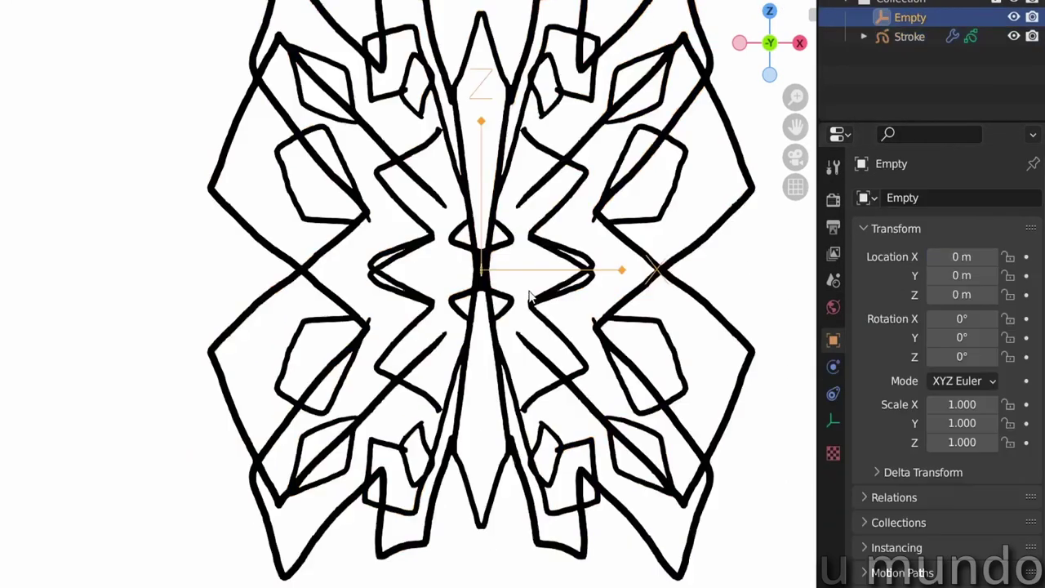
mouse_move(479, 269)
left_mouse_down()
mouse_move(487, 369)
mouse_move(441, 319)
left_mouse_up()
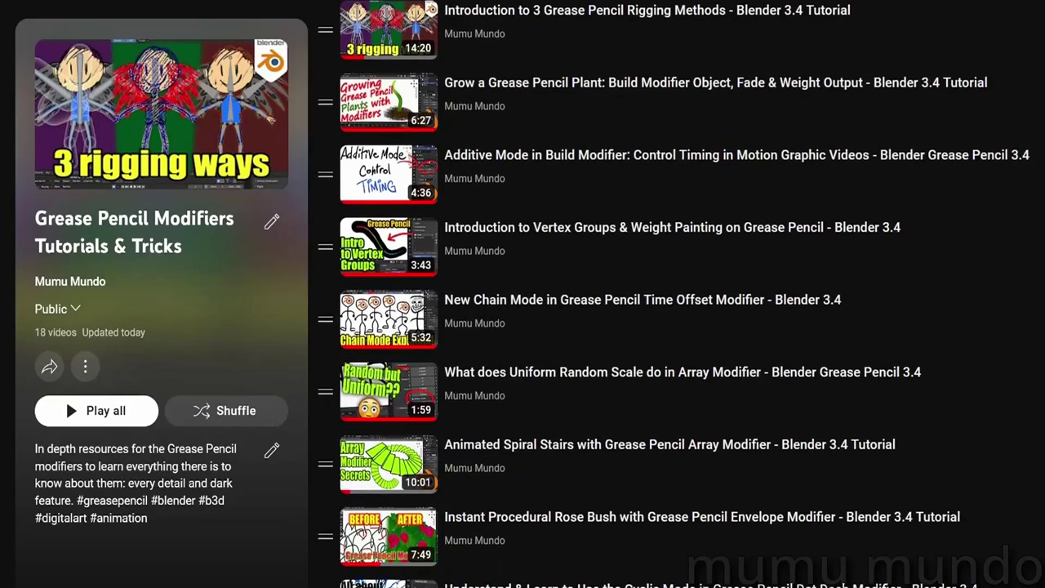
scroll(66, 399, "down", 5)
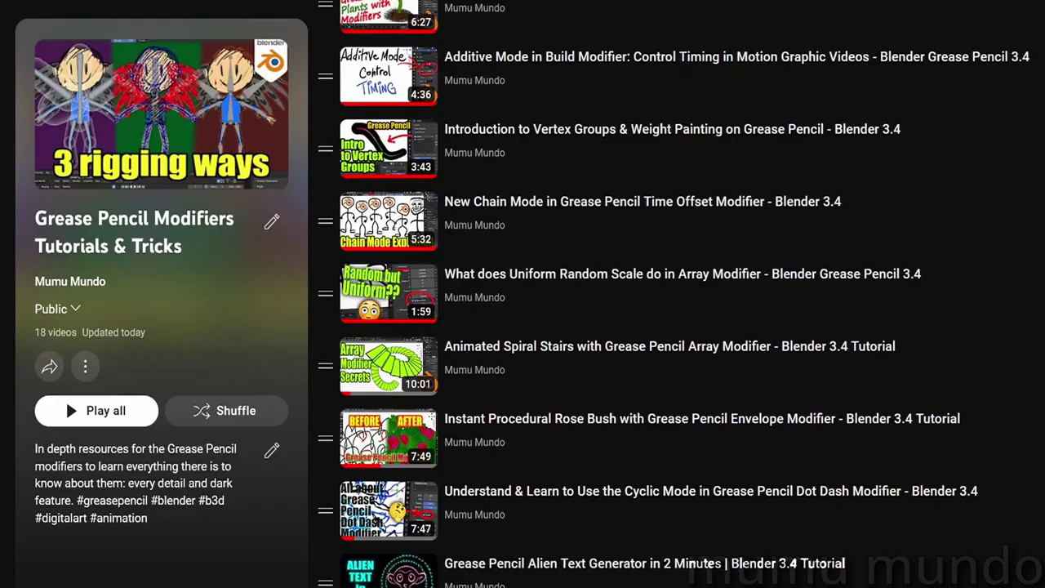
scroll(65, 399, "down", 2)
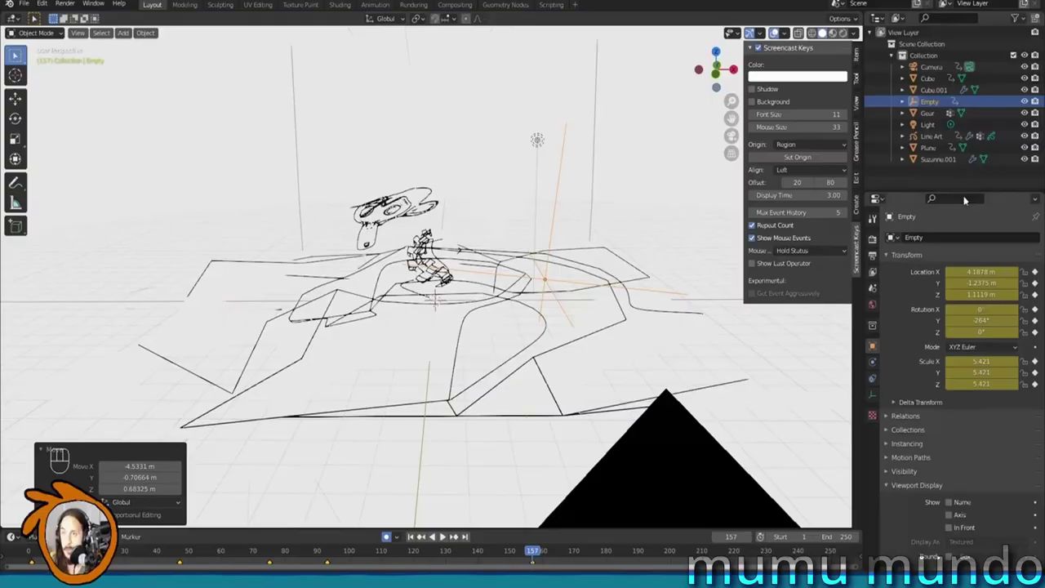
- Add a Copy Location object constraint to the Empty
left_click(915, 237)
left_click(889, 272)
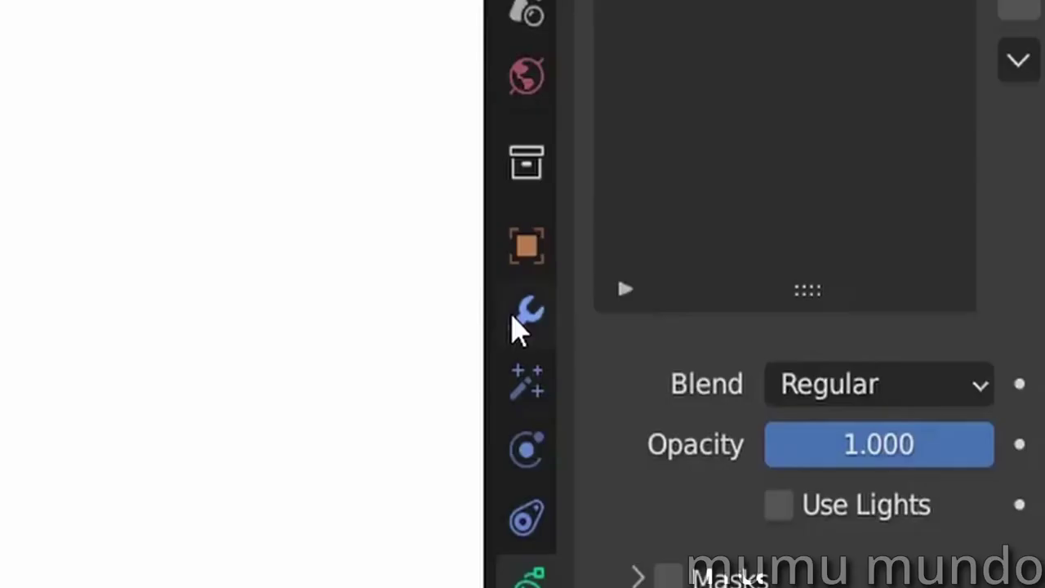
- Add Mirror, Smooth (Repeat 32) and Noise modifiers to the butterfly strokes
left_click(525, 313)
left_click(724, 24)
left_click(196, 462)
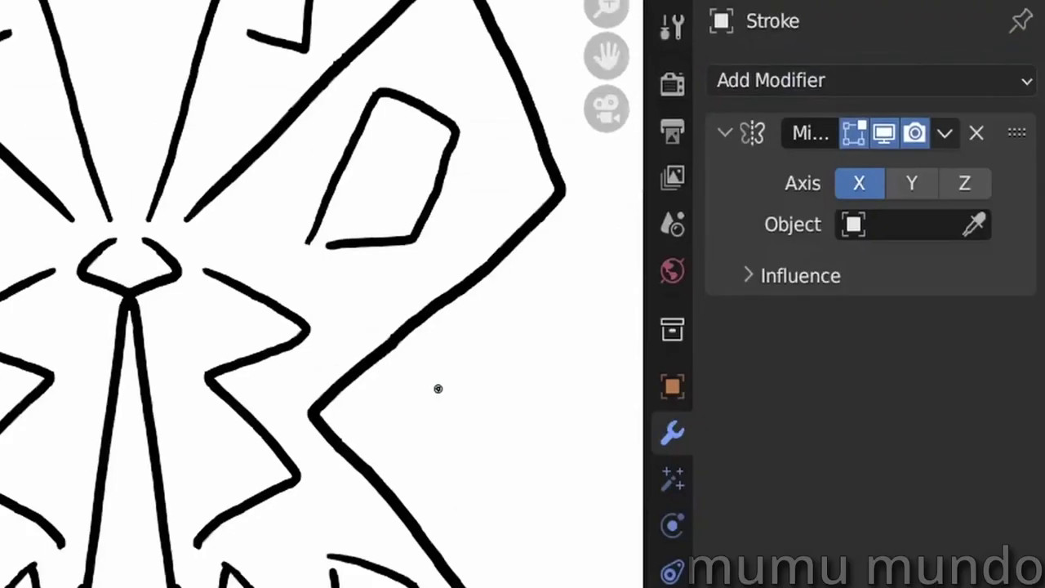
left_click(872, 106)
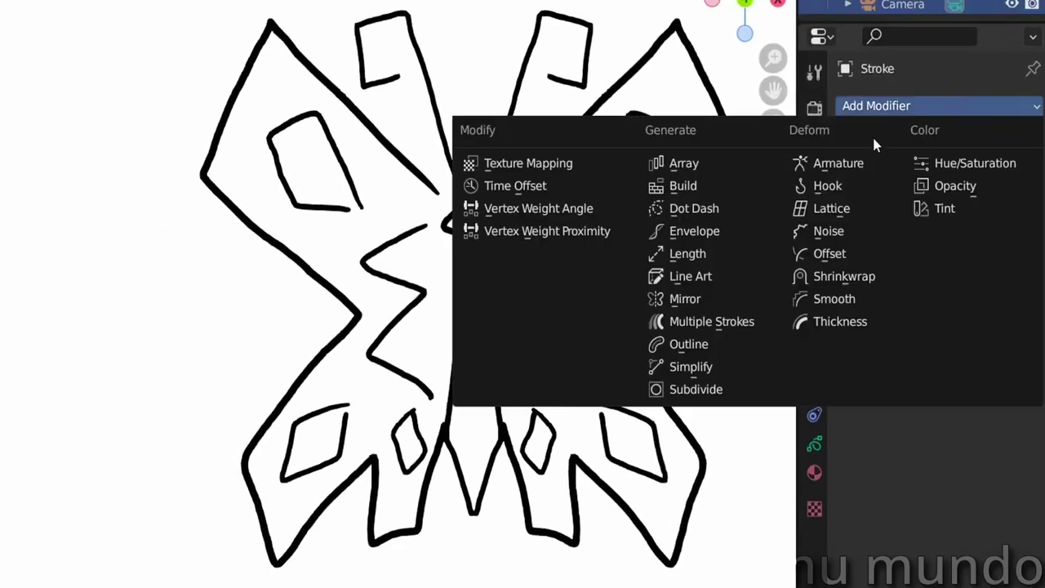
left_click(834, 299)
left_click_drag(965, 338, 1013, 338)
left_click(903, 111)
left_click(834, 237)
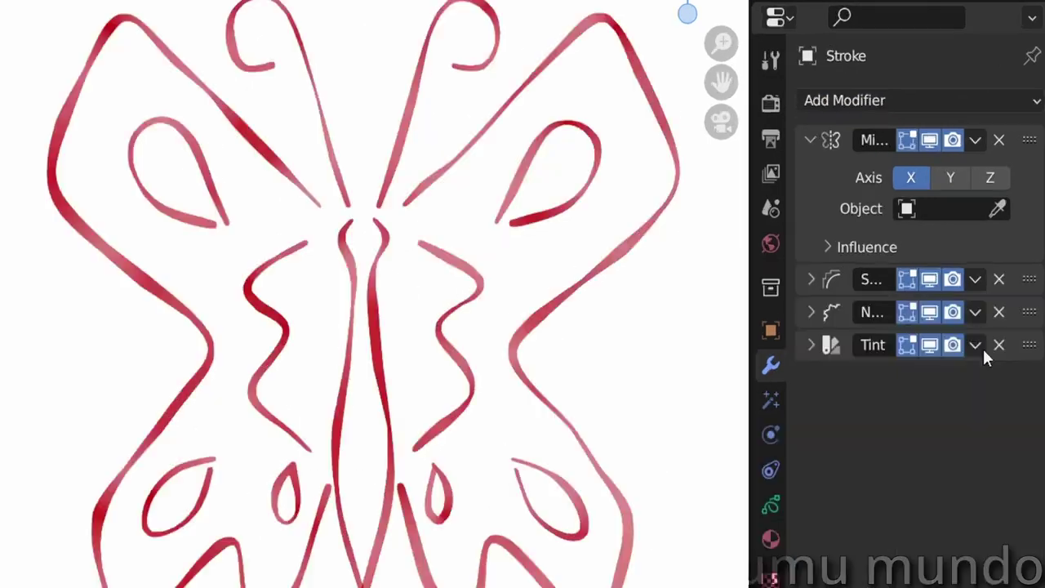
- Move Tint up to second and Mirror below Tint, then show Mirror's influence options
left_click_drag(1030, 307, 1031, 255)
left_click(861, 138)
left_click_drag(1013, 104, 1012, 210)
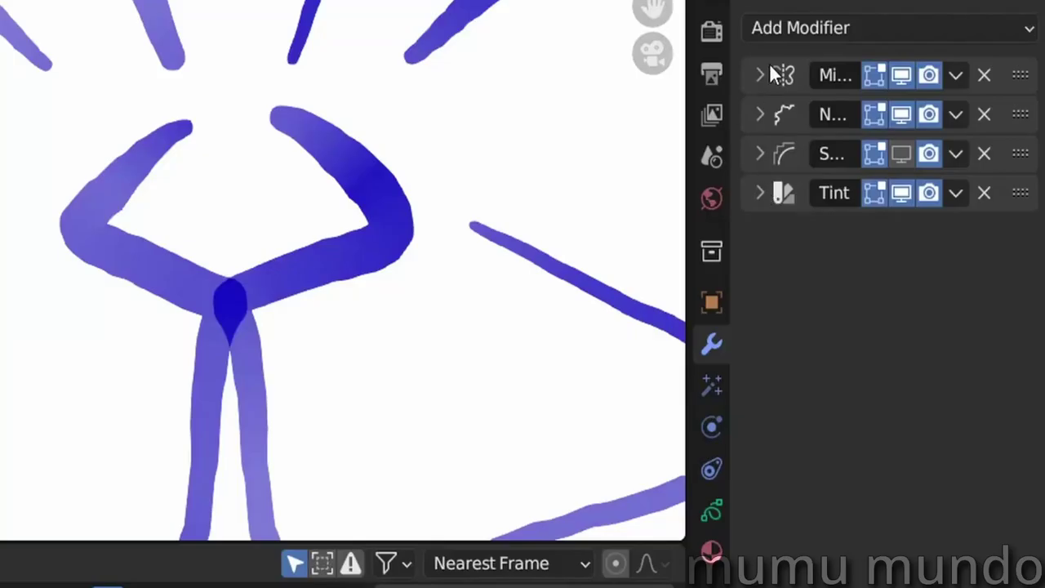
left_click(760, 75)
left_click(780, 203)
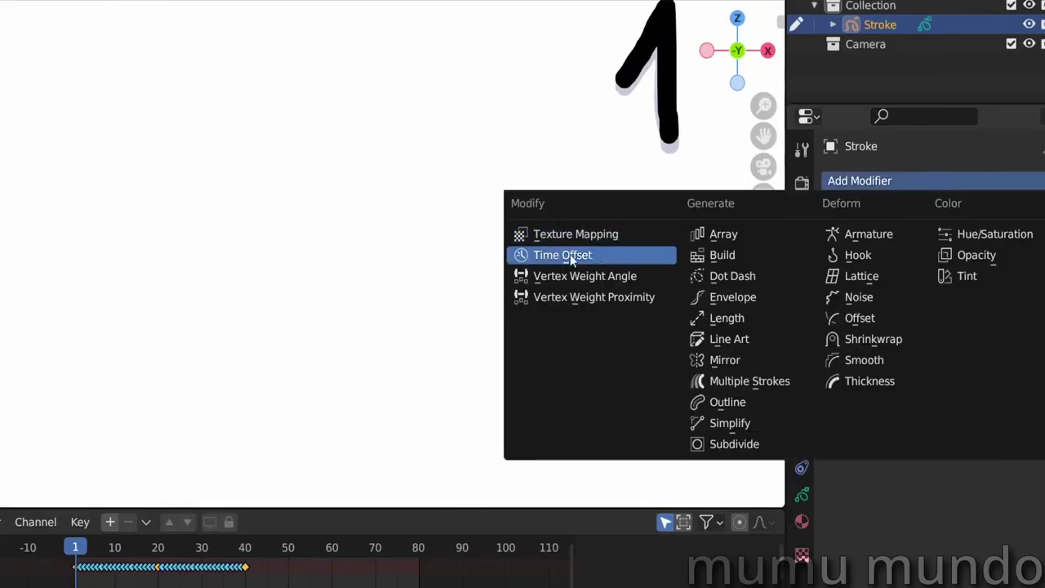
- Add a Time Offset modifier, try a -24 frame offset, reset it to 0, set Scale 3
left_click(571, 256)
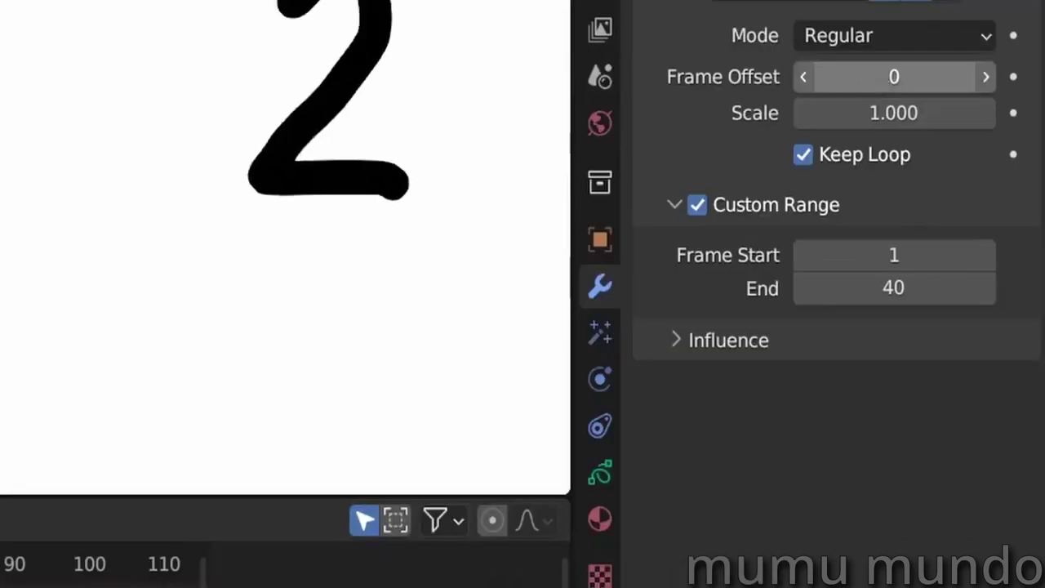
left_click_drag(973, 264, 939, 264)
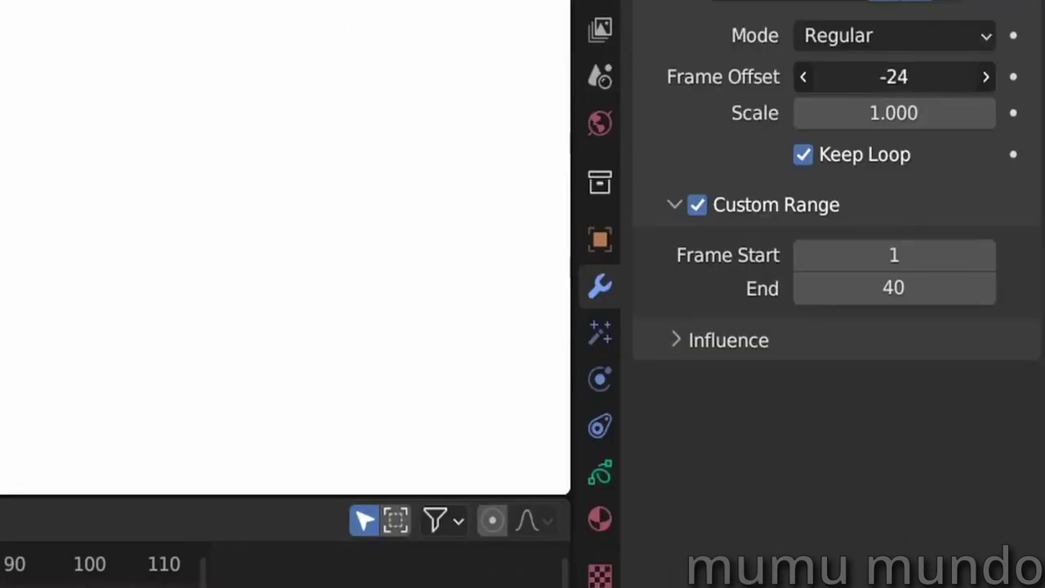
mouse_move(893, 76)
left_mouse_down()
mouse_move(923, 76)
mouse_move(894, 75)
left_mouse_up()
left_click(877, 115)
type("3")
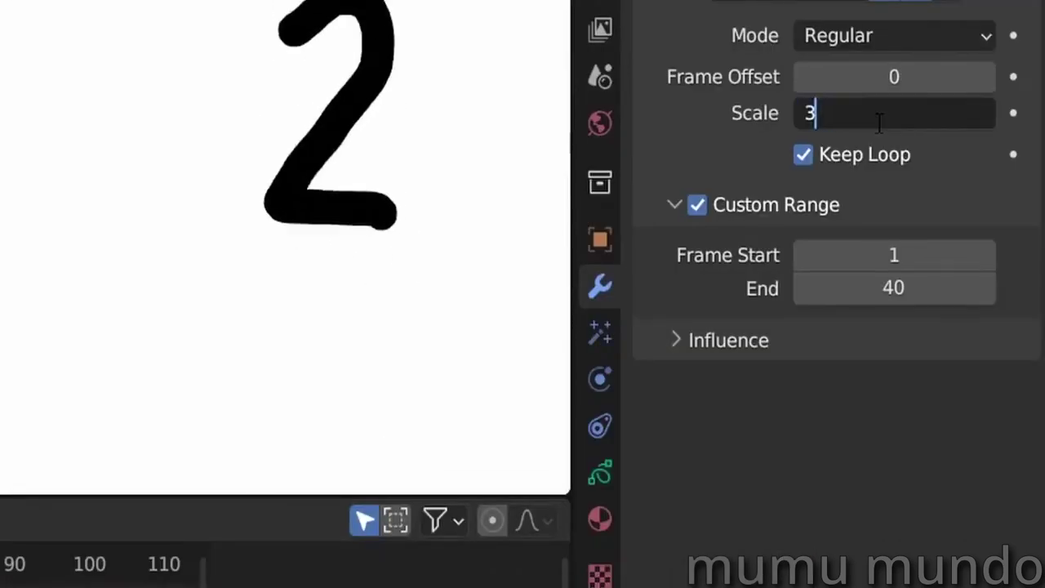
key("Return")
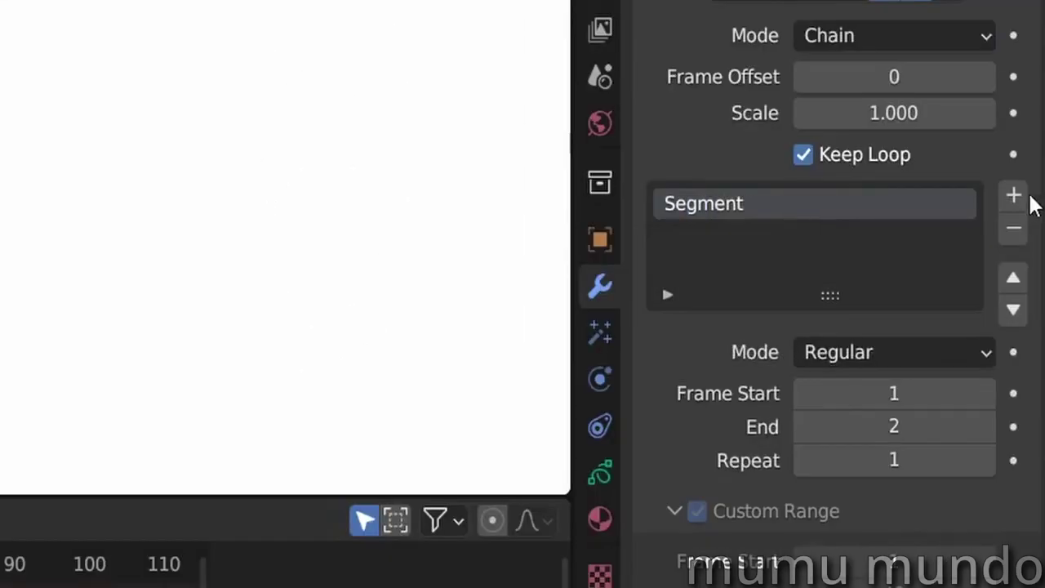
- Add a second Chain segment starting at frame 20 and enable Keep Loop
left_click(1037, 331)
left_click(900, 341)
left_click(922, 421)
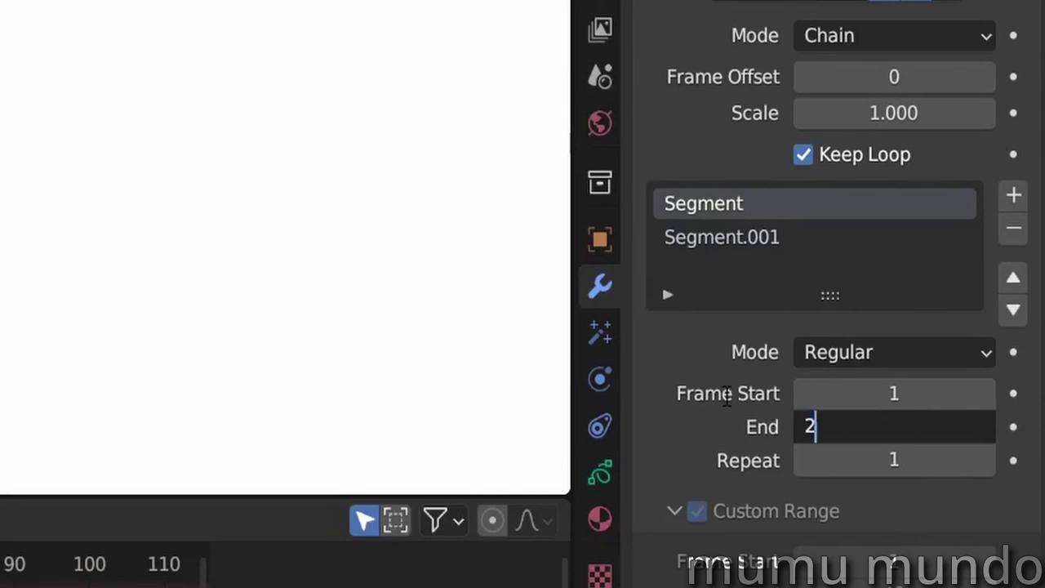
key("Return")
left_click(763, 239)
left_click(923, 396)
type("20")
key("Return")
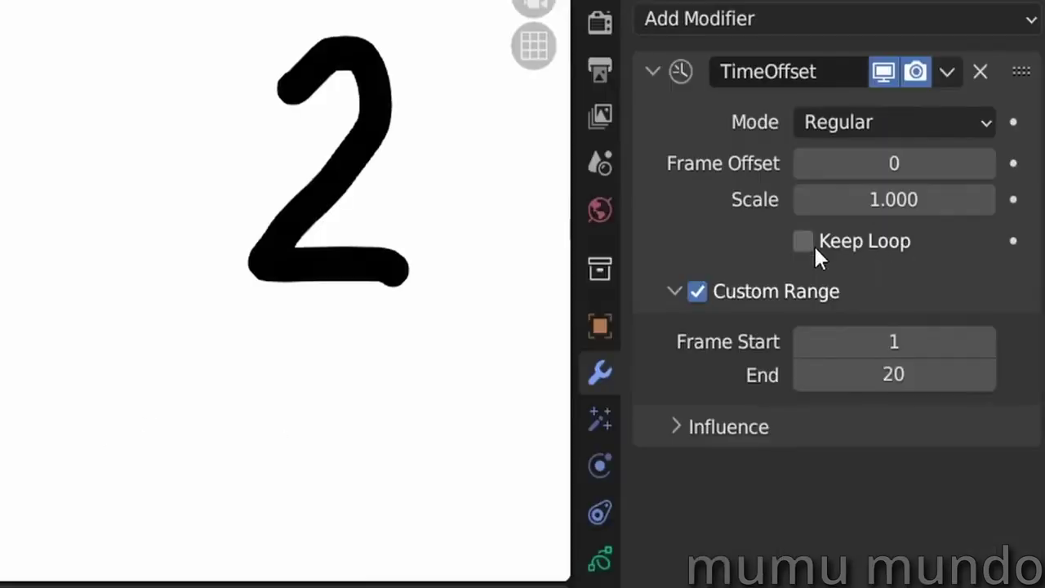
left_click(803, 242)
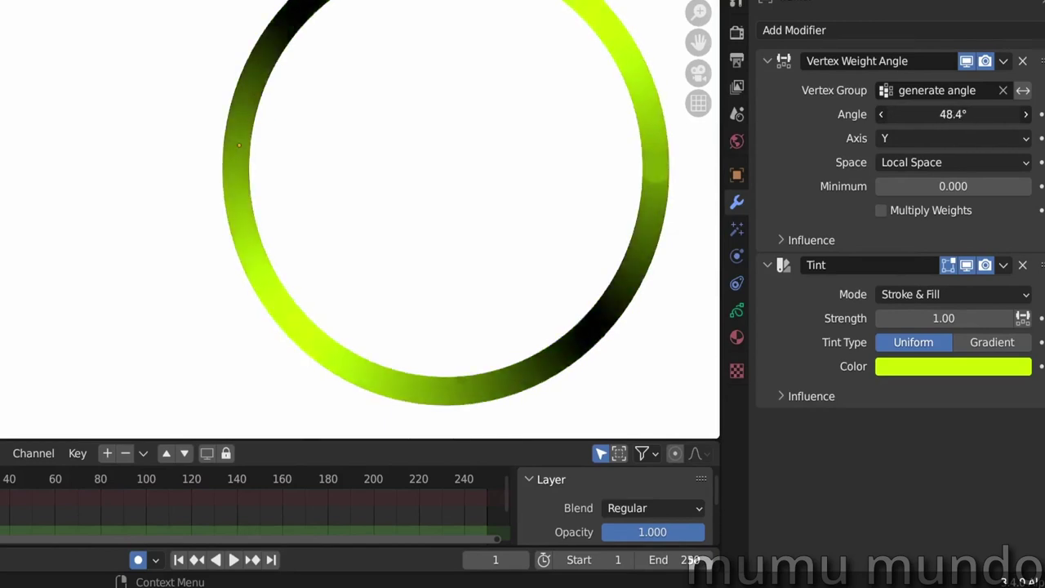
- Assign the generate angle group to Vertex Weight Angle and Tint influence, then sweep the angle
mouse_move(953, 114)
left_mouse_down()
mouse_move(1004, 114)
mouse_move(935, 114)
left_mouse_up()
left_click(932, 140)
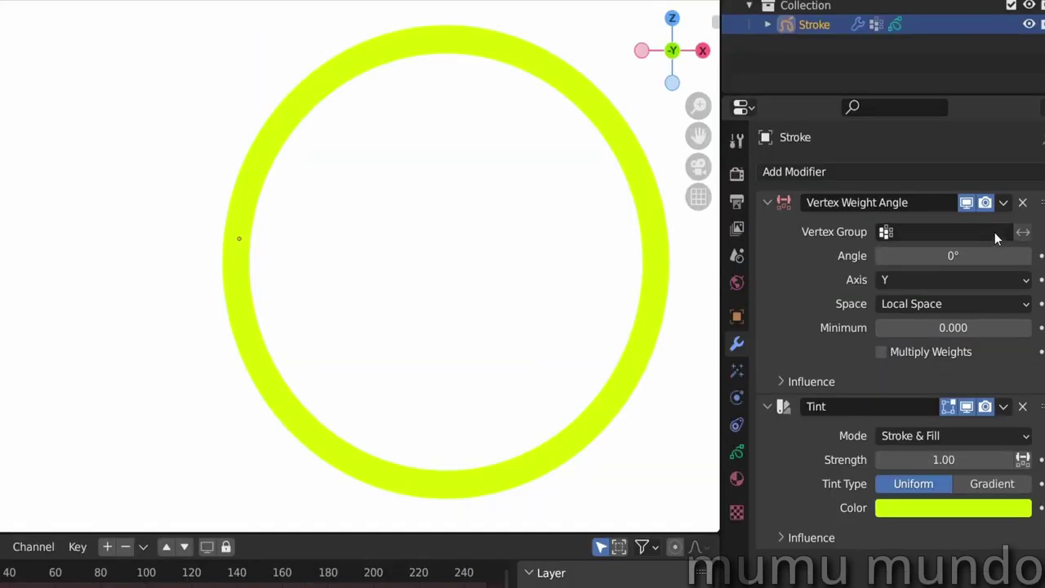
left_click(994, 238)
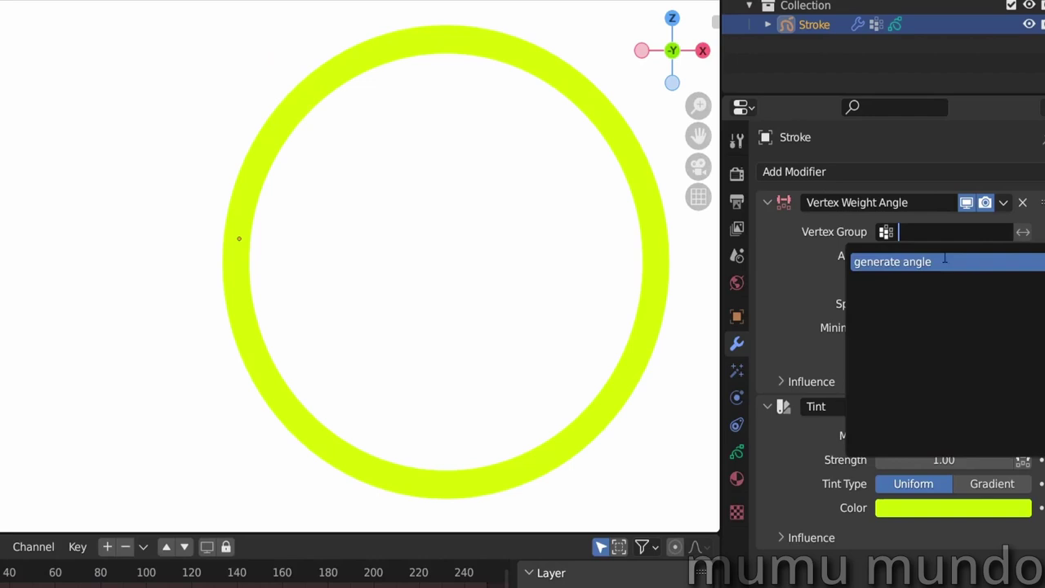
left_click(939, 260)
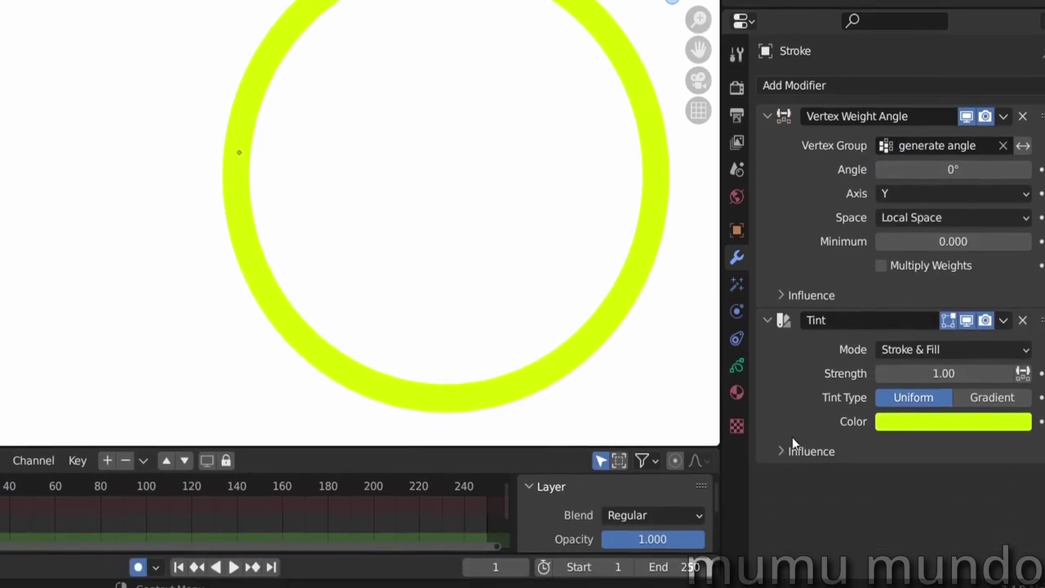
left_click(797, 537)
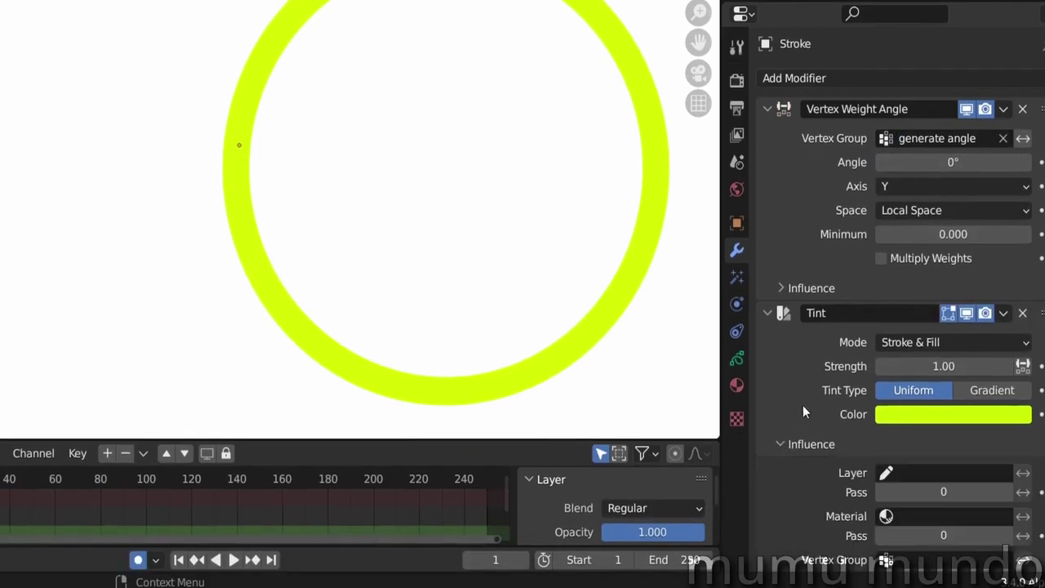
scroll(827, 564, "down", 1)
left_click(959, 532)
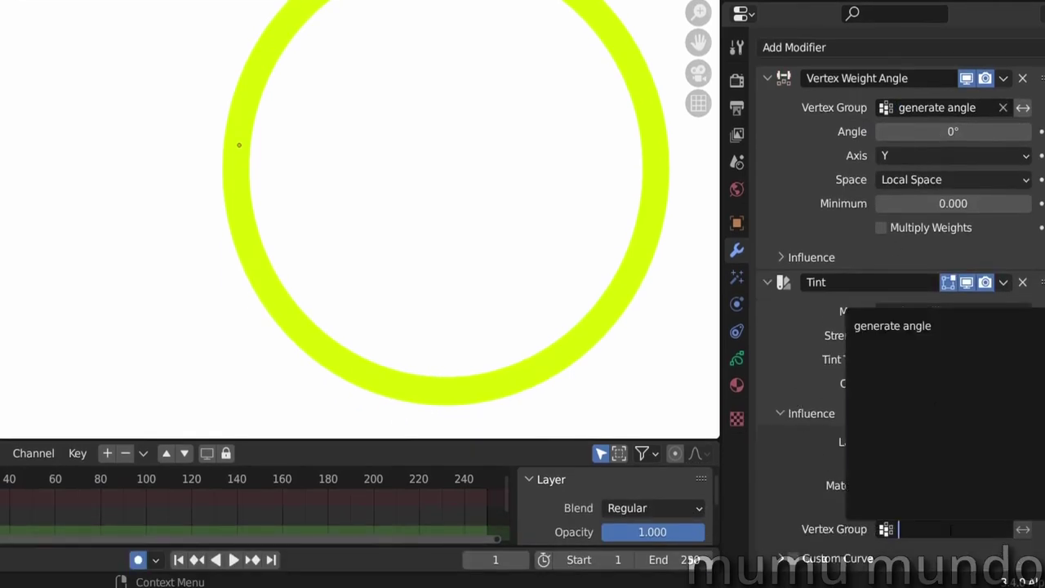
left_click(928, 326)
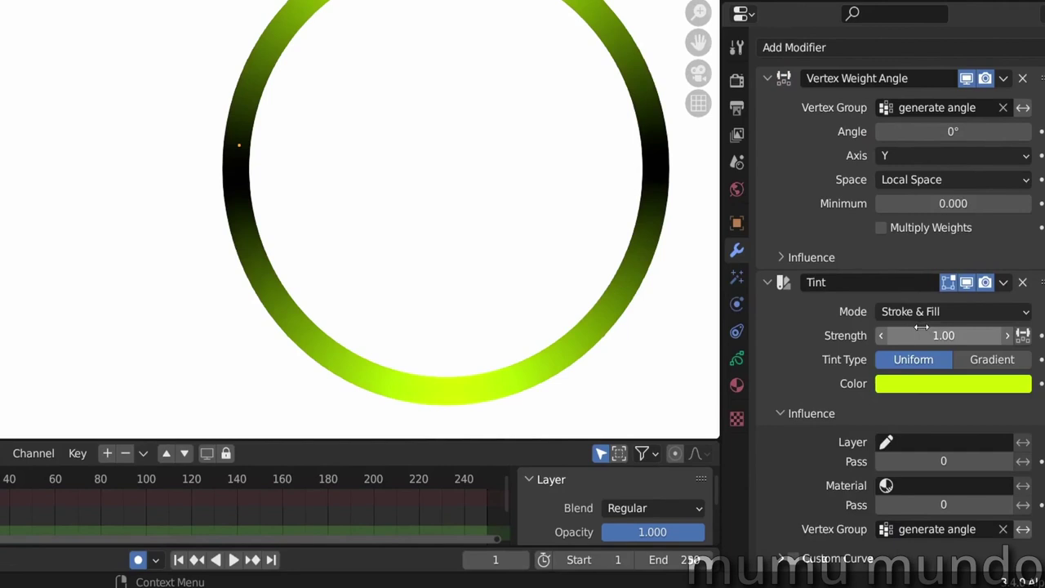
scroll(921, 327, "down", 1)
left_click_drag(954, 115, 1016, 114)
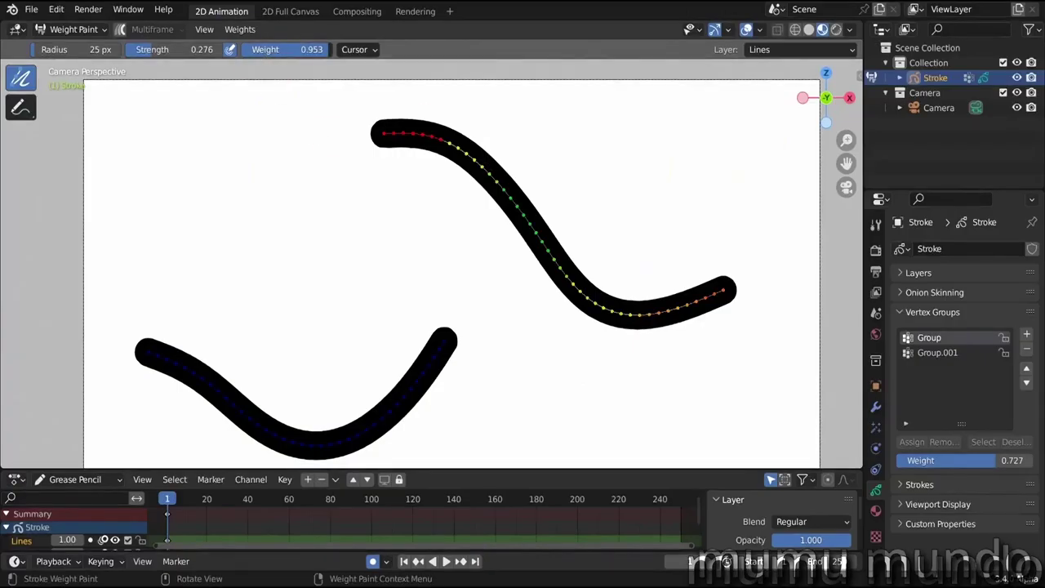
- Paint zero weight on the top stroke, then paint Group.001 on the bottom stroke at strength 1
left_click_drag(719, 293, 659, 324)
mouse_move(262, 51)
left_mouse_down()
mouse_move(335, 51)
mouse_move(312, 50)
left_mouse_up()
left_click(939, 353)
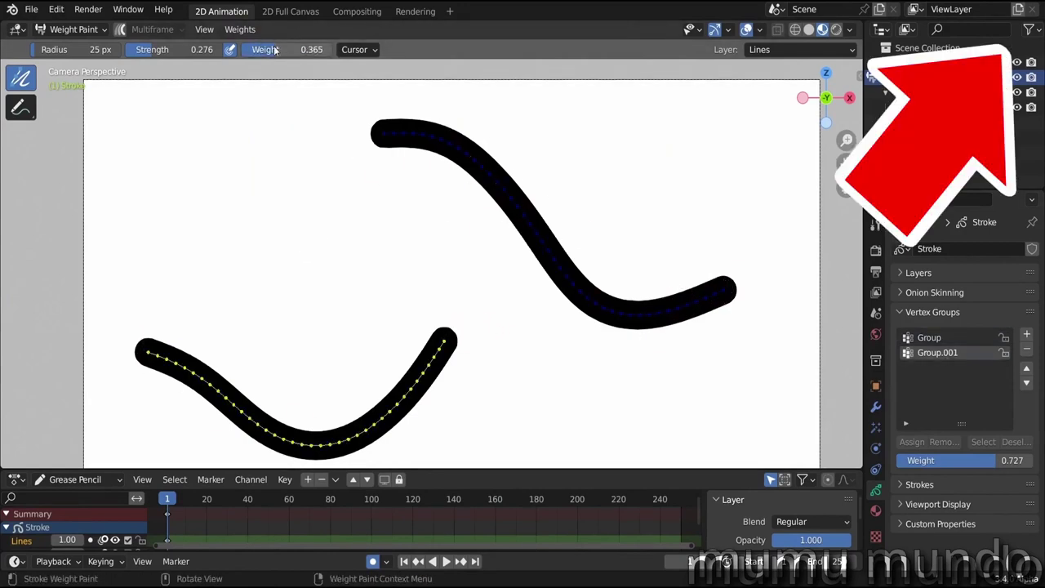
left_click(170, 50)
type("1")
key("Return")
left_click_drag(151, 356, 183, 376)
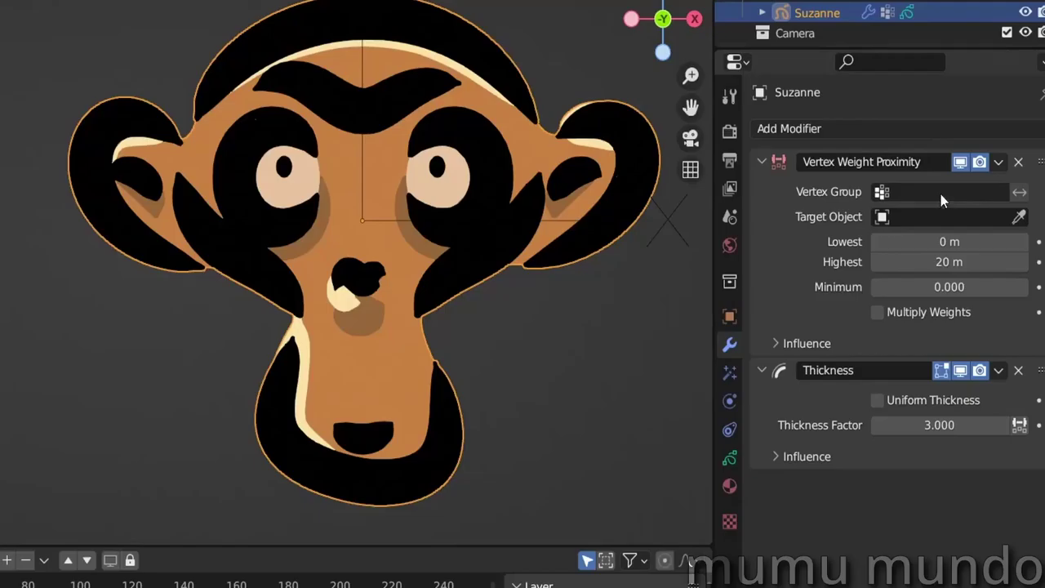
- Assign generate prox to Proximity and Thickness influence, target the Empty, and move it around the monkey
left_click(941, 196)
left_click(891, 227)
left_click(775, 455)
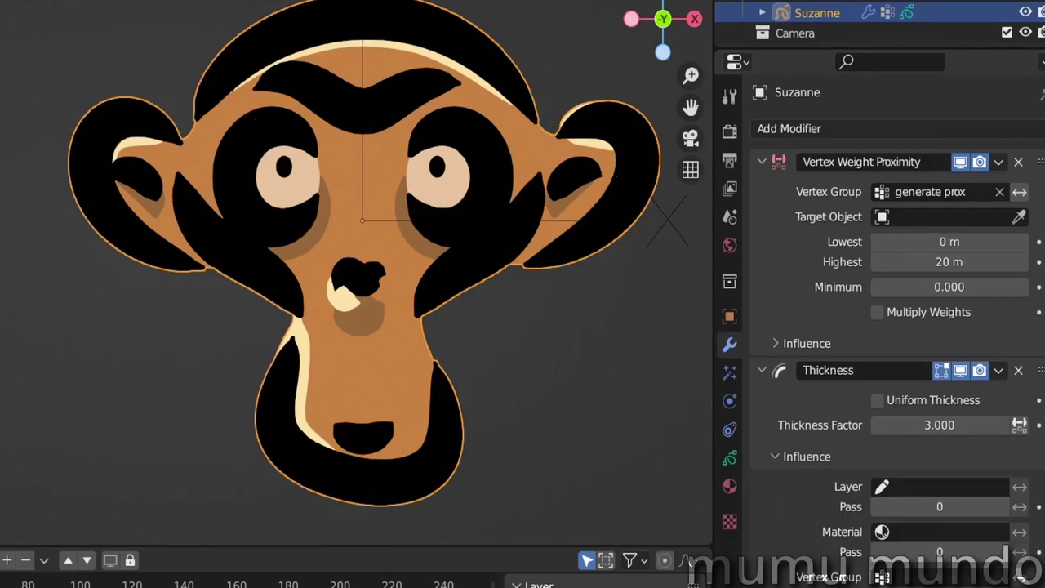
left_click(939, 577)
left_click(918, 369)
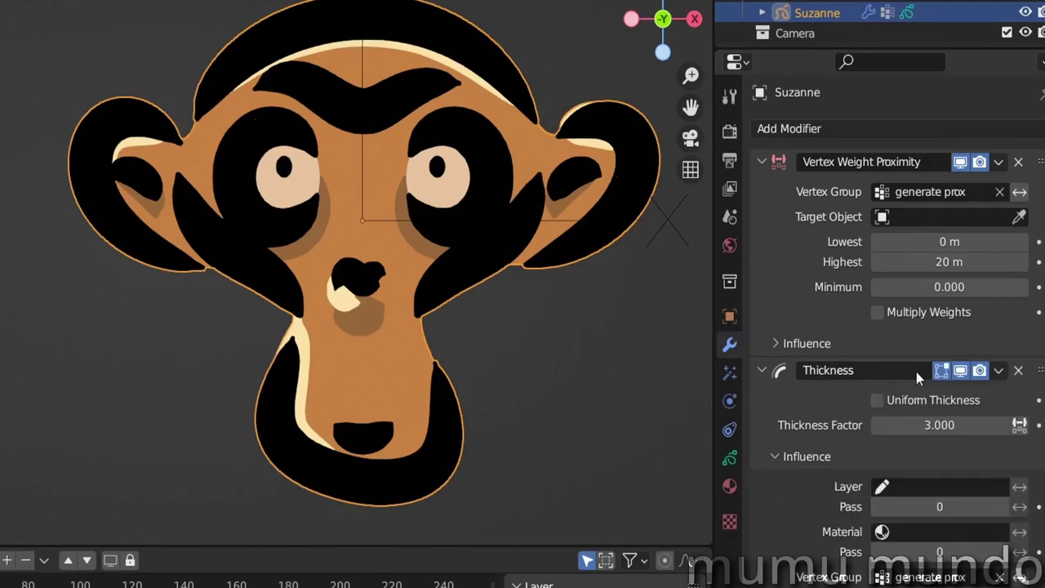
left_click(947, 217)
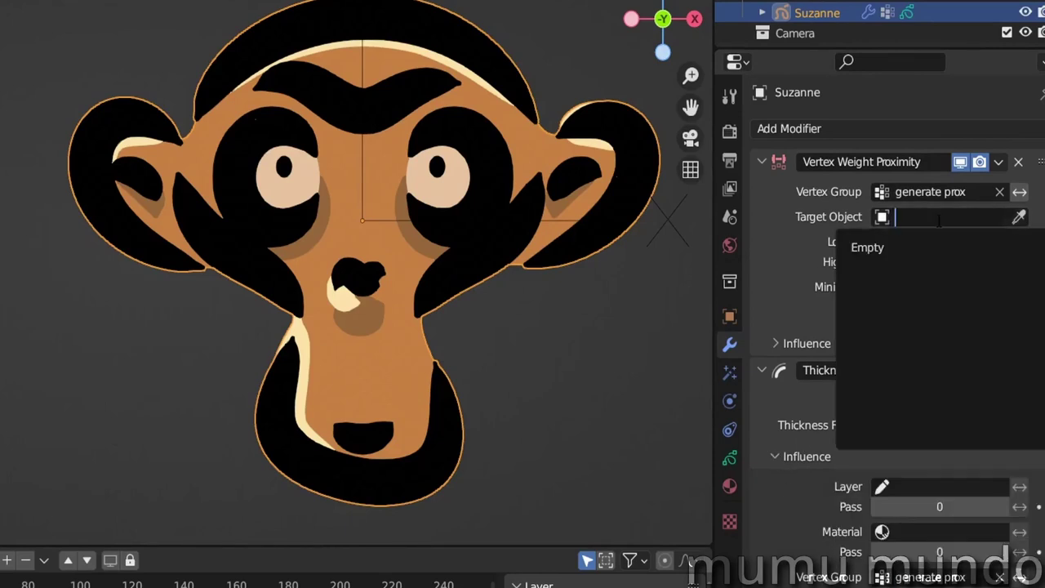
left_click(872, 248)
key("g")
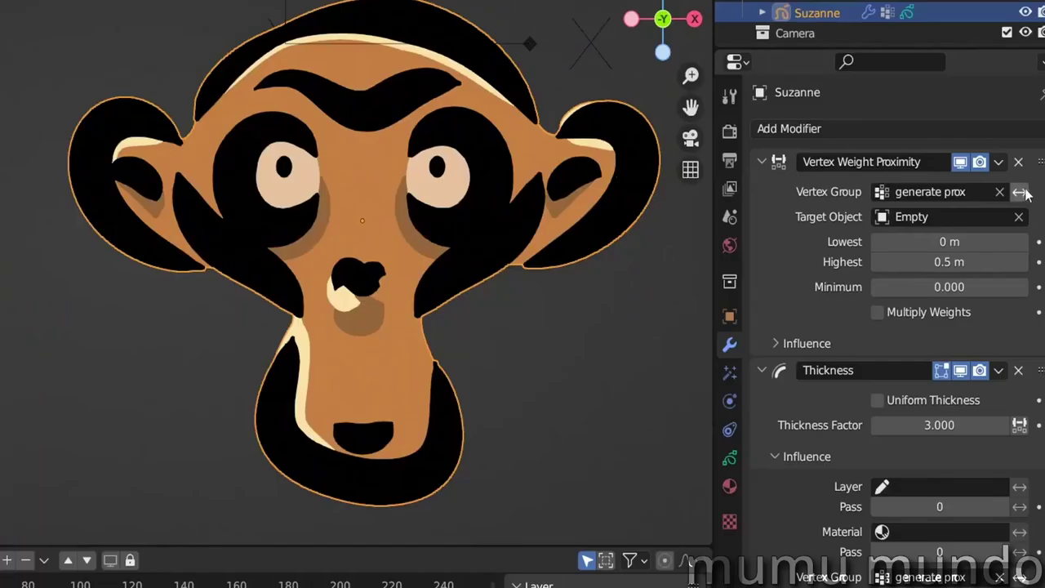
- Toggle Invert on and off for both vertex group settings to compare thickness
left_click(1020, 193)
left_click(1021, 193)
left_click(1020, 577)
left_click(1021, 577)
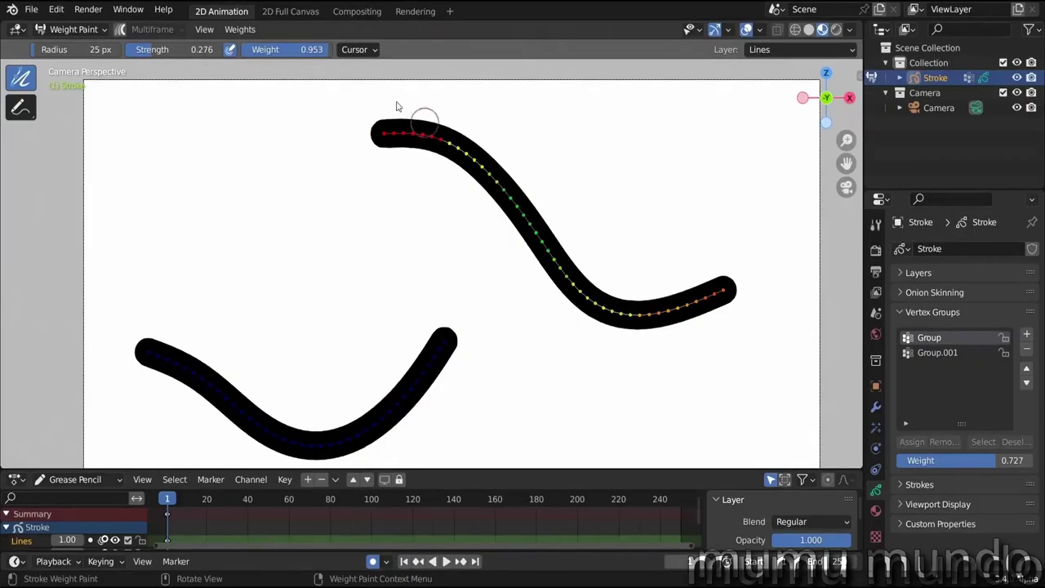
- Paint Group on the upper stroke, then Group.001 at weight 1.0 along the lower stroke
left_click_drag(725, 293, 679, 308)
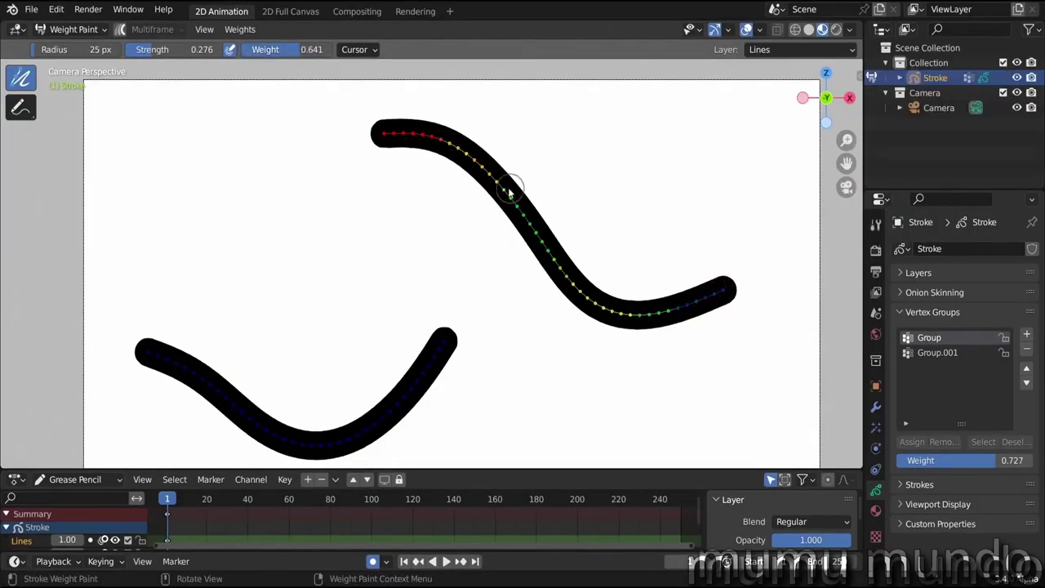
left_click(634, 321)
left_click(947, 357)
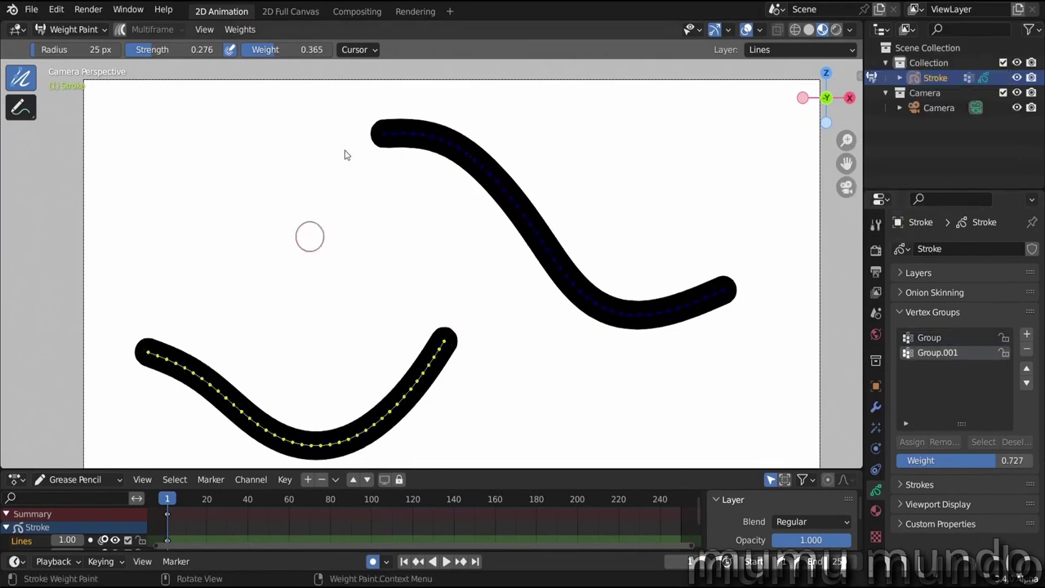
left_click_drag(288, 49, 326, 49)
left_click_drag(137, 352, 231, 403)
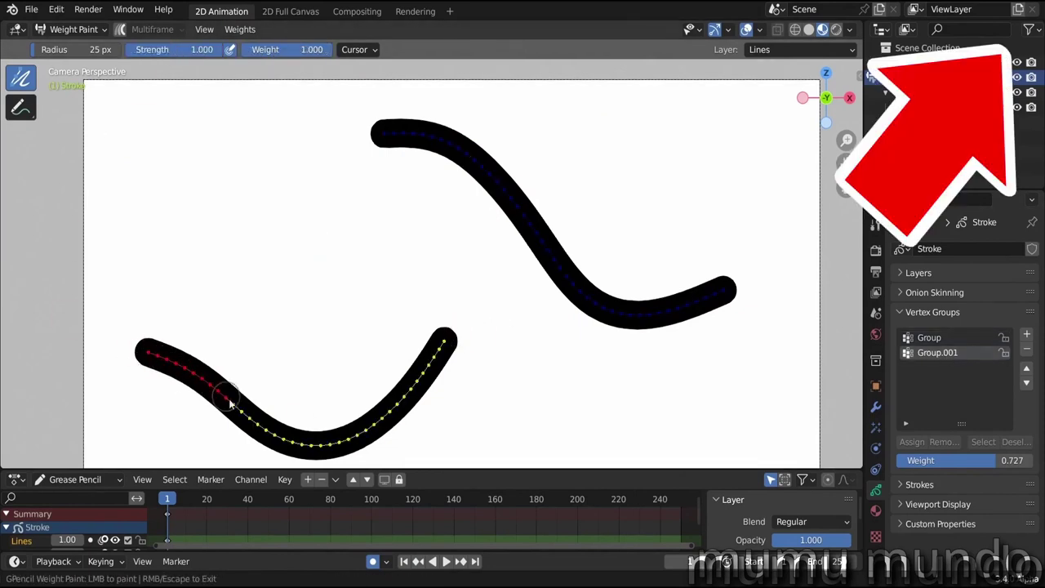
left_click_drag(352, 441, 460, 390)
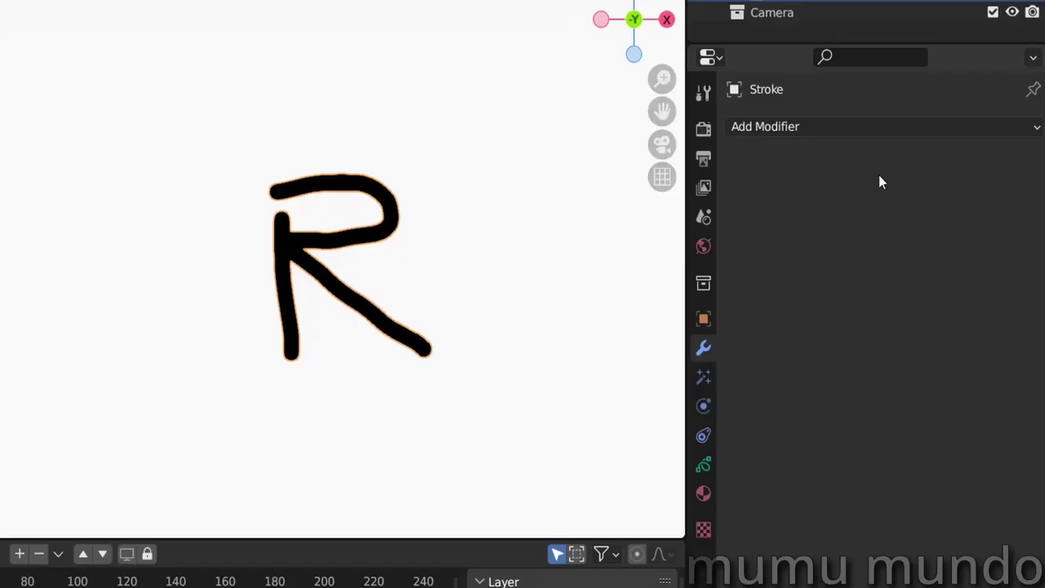
- Add an Array modifier with three R copies and step the random Seed up to 6
left_click(889, 127)
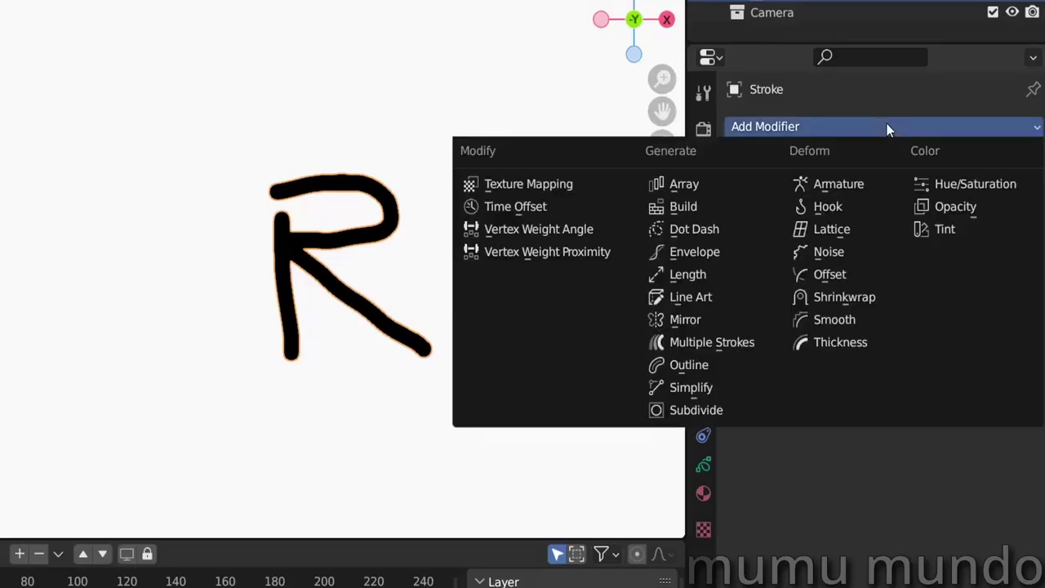
left_click(660, 184)
left_click(1010, 191)
left_click(1010, 191)
left_click_drag(876, 182, 857, 191)
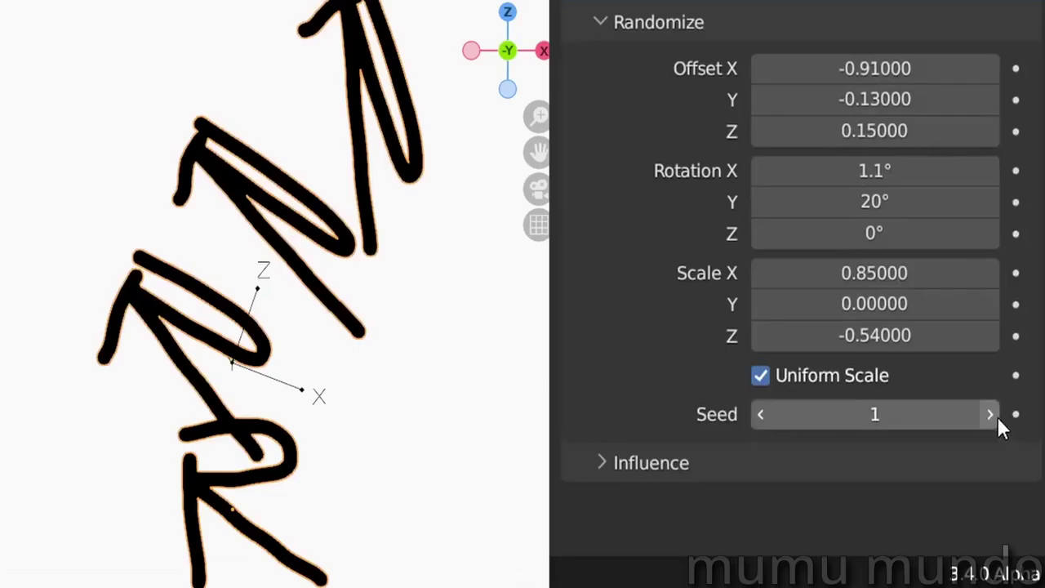
left_click(998, 417)
left_click(998, 416)
left_click(998, 417)
left_click(998, 416)
left_click(998, 416)
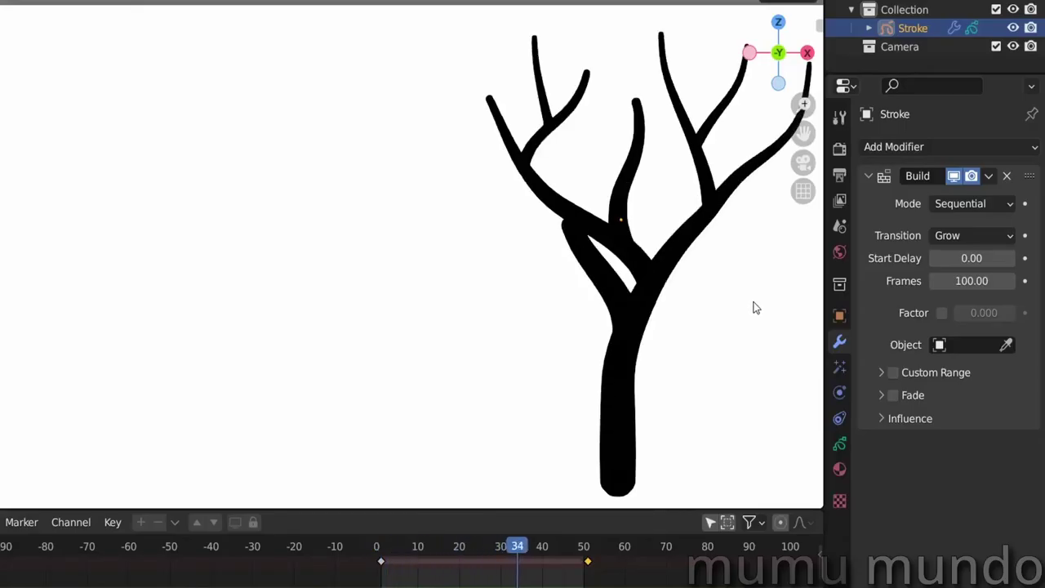
- Edit the Build modifier's Start Delay value
double_click(956, 258)
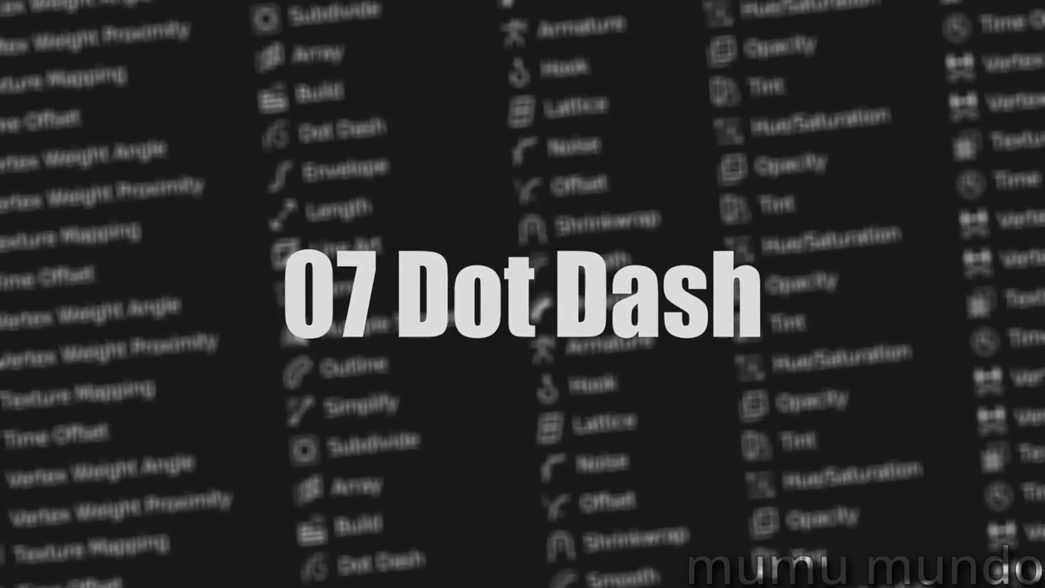
- Add a Dot Dash modifier, widen the gaps, keep one segment, lengthen dashes to about 42
left_click(845, 166)
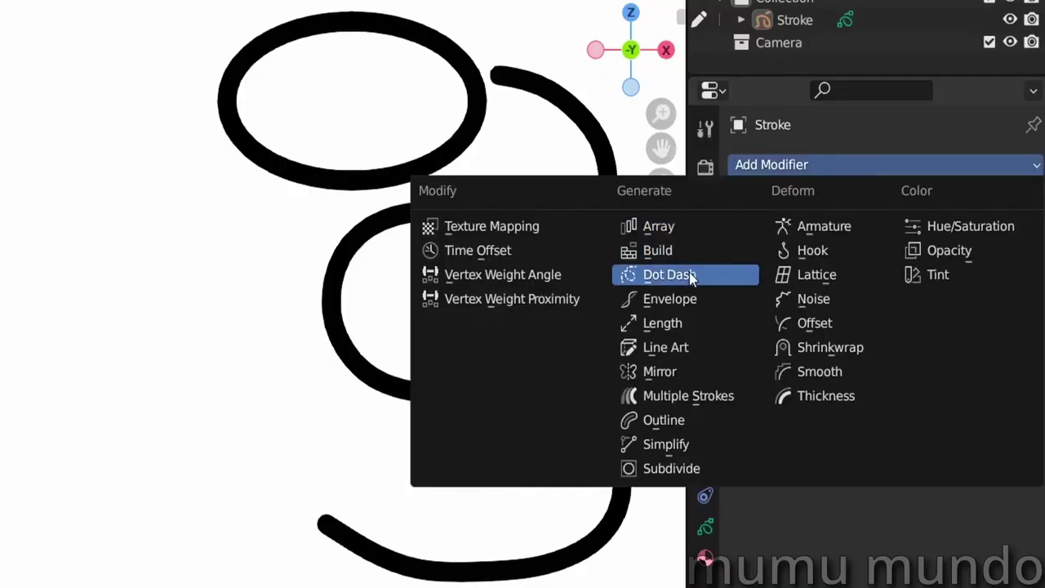
left_click(692, 275)
mouse_move(859, 385)
left_mouse_down()
mouse_move(907, 386)
mouse_move(886, 387)
left_mouse_up()
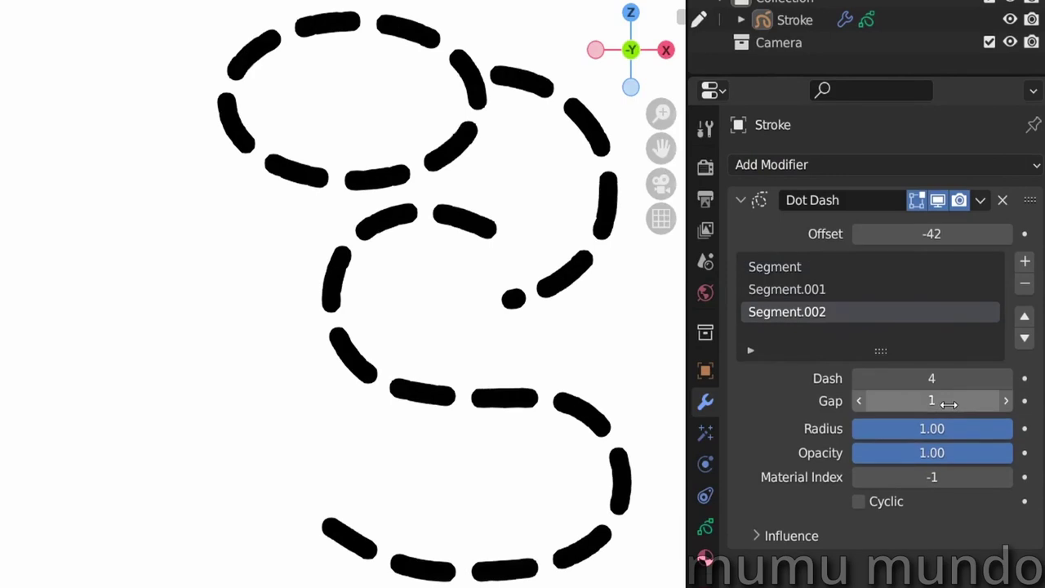
left_click_drag(932, 400, 968, 400)
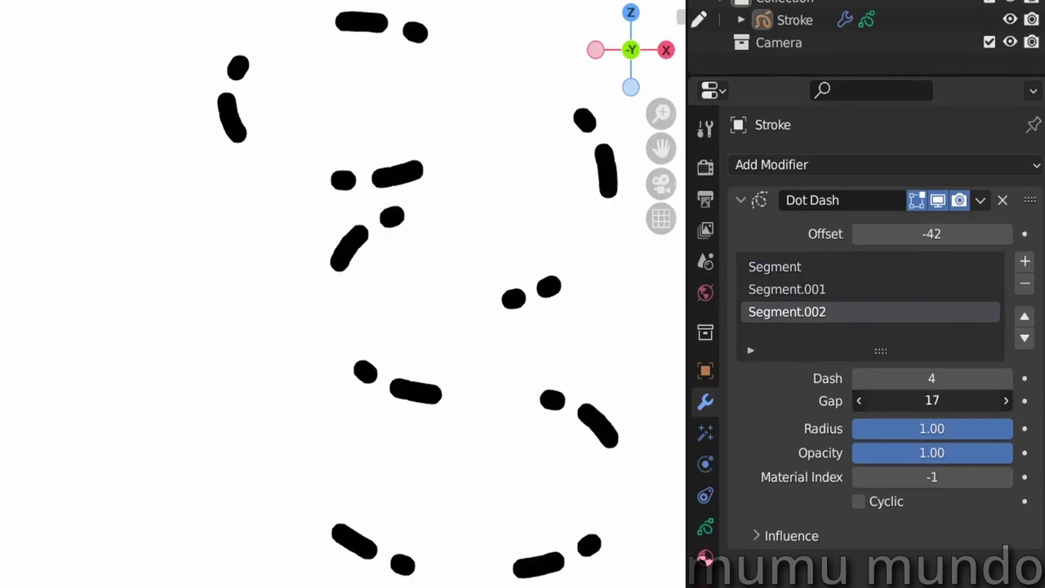
left_click(1026, 284)
left_click(1026, 284)
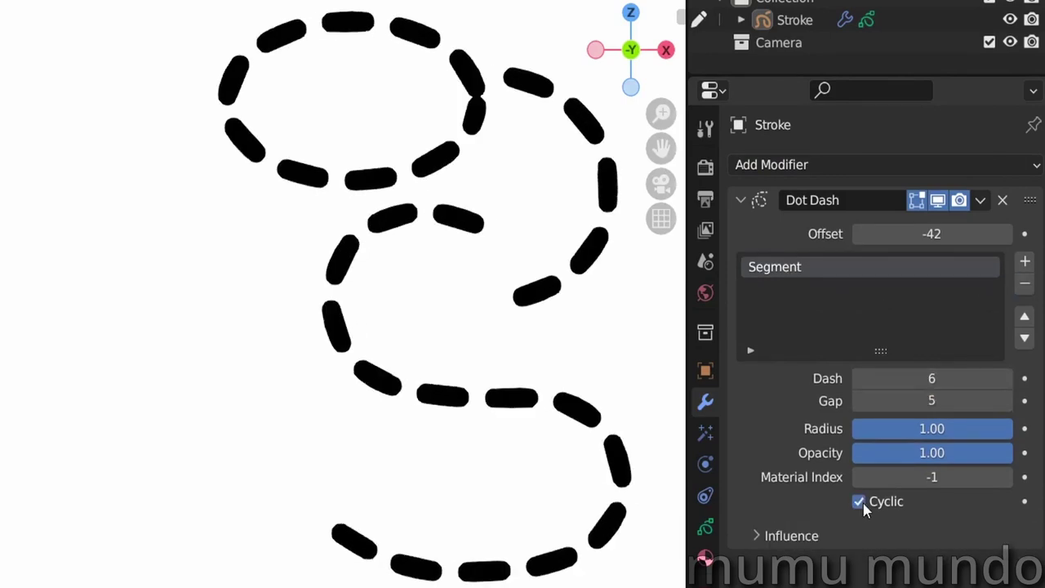
left_click_drag(908, 378, 967, 378)
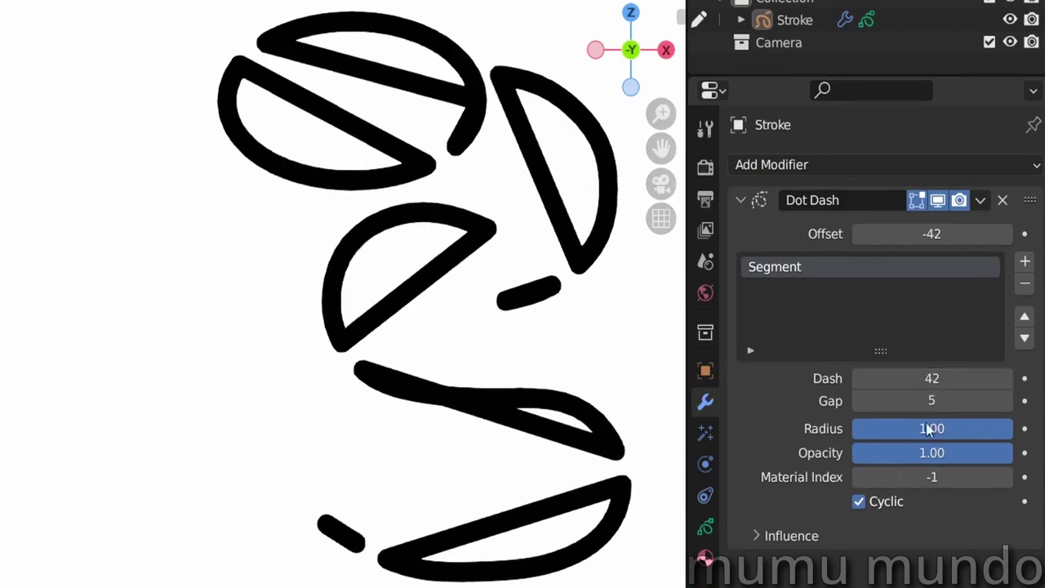
left_click(860, 501)
left_click(859, 502)
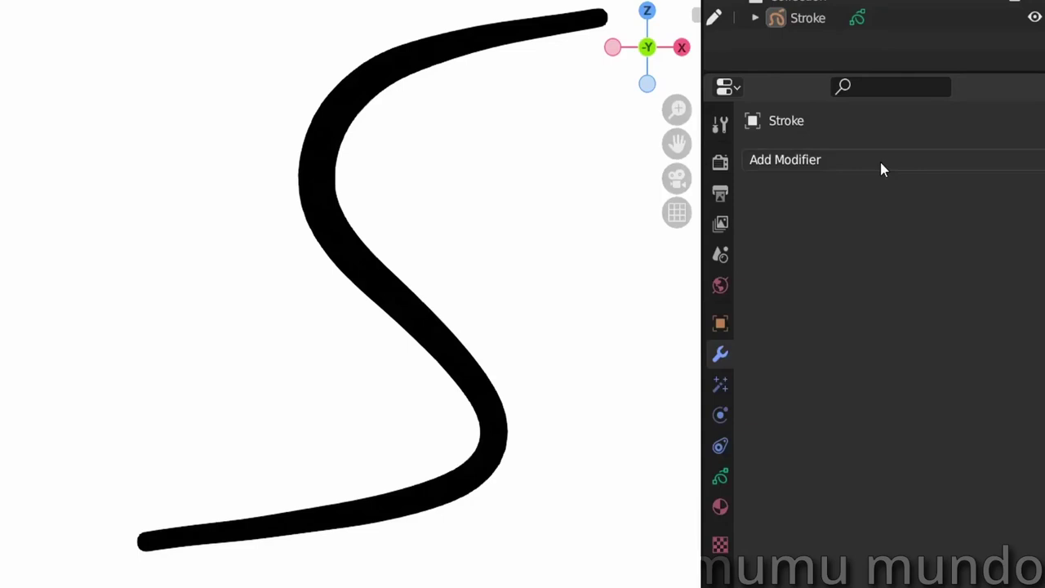
- Add an Envelope modifier to the S stroke and set its Mode to Deform
left_click(879, 159)
left_click(701, 292)
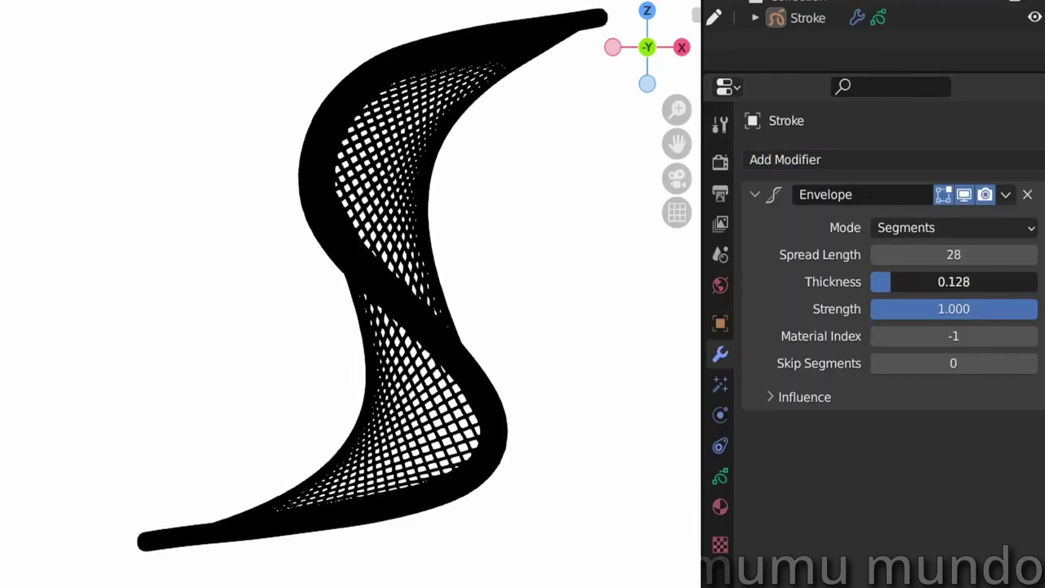
left_click(954, 228)
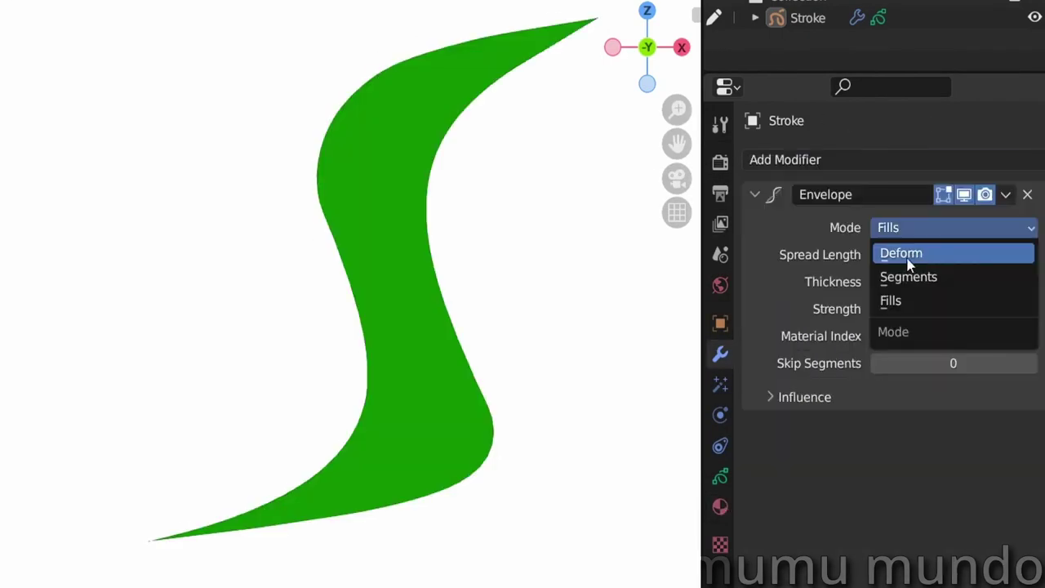
left_click(932, 254)
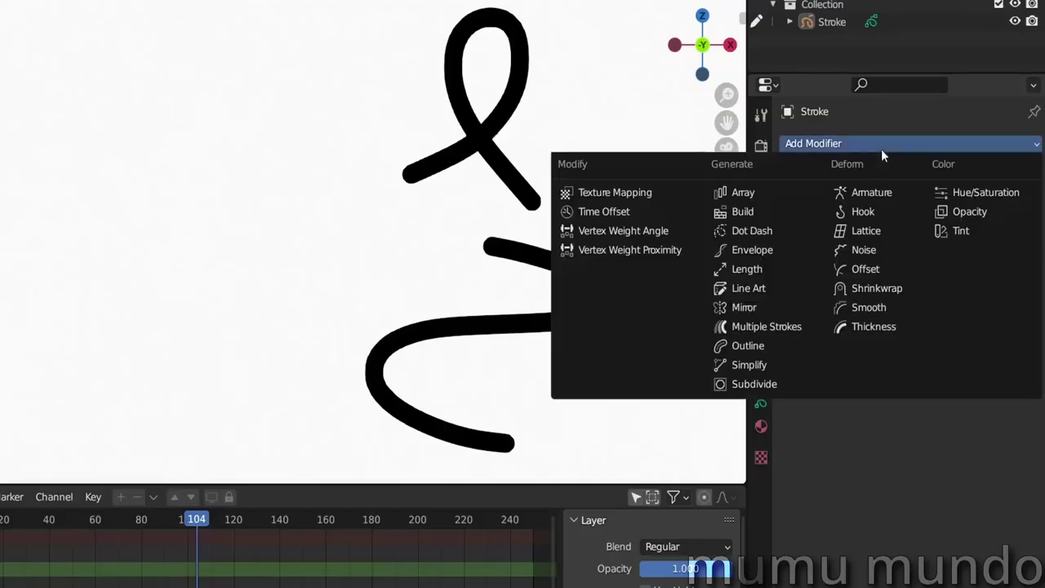
- Add a Length modifier to the looping stroke, then toggle its Curvature and Invert options off and on
left_click(744, 269)
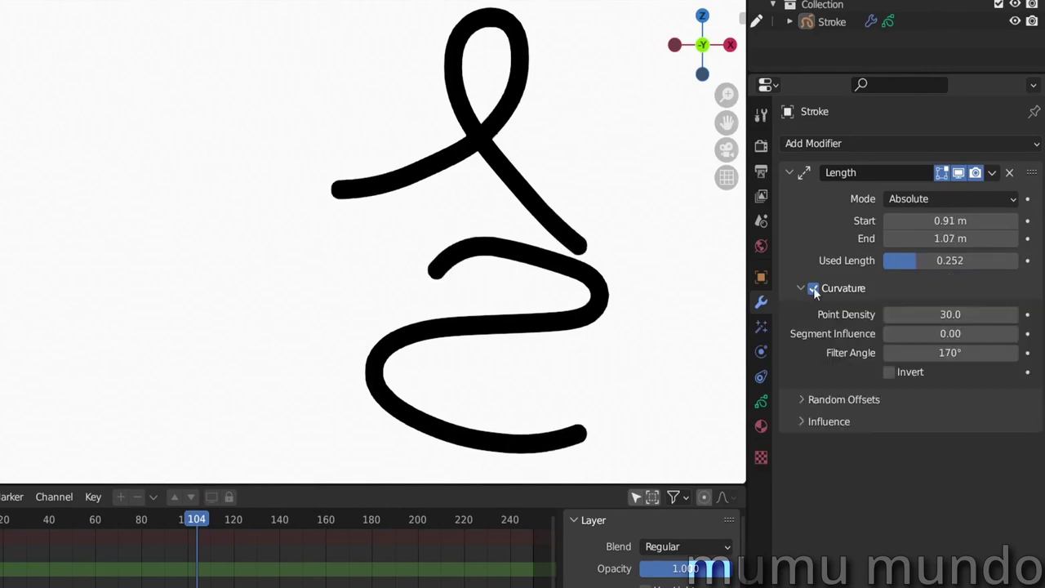
left_click(813, 287)
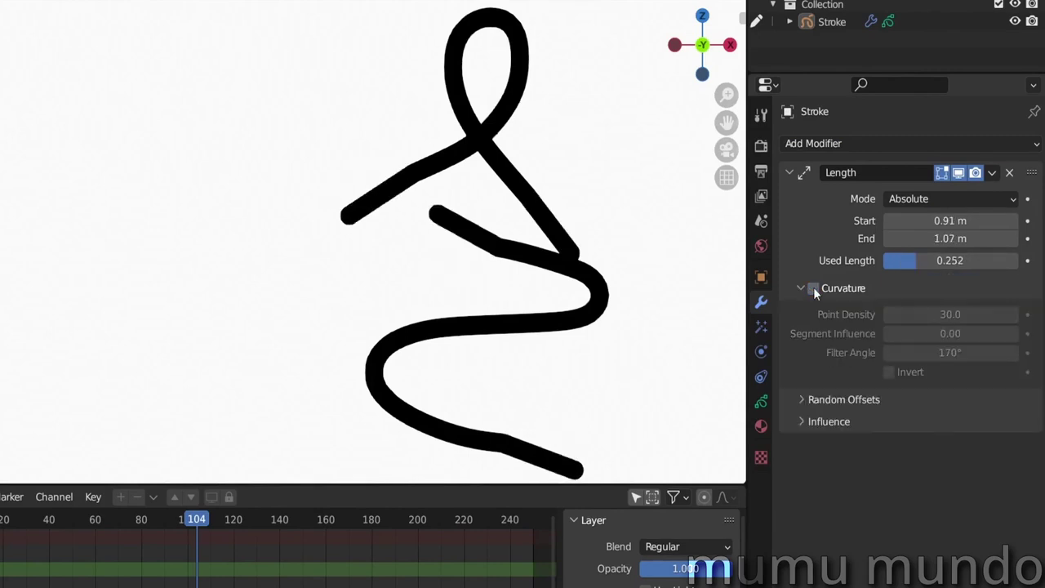
left_click(814, 288)
left_click(889, 373)
left_click(889, 373)
left_click(889, 373)
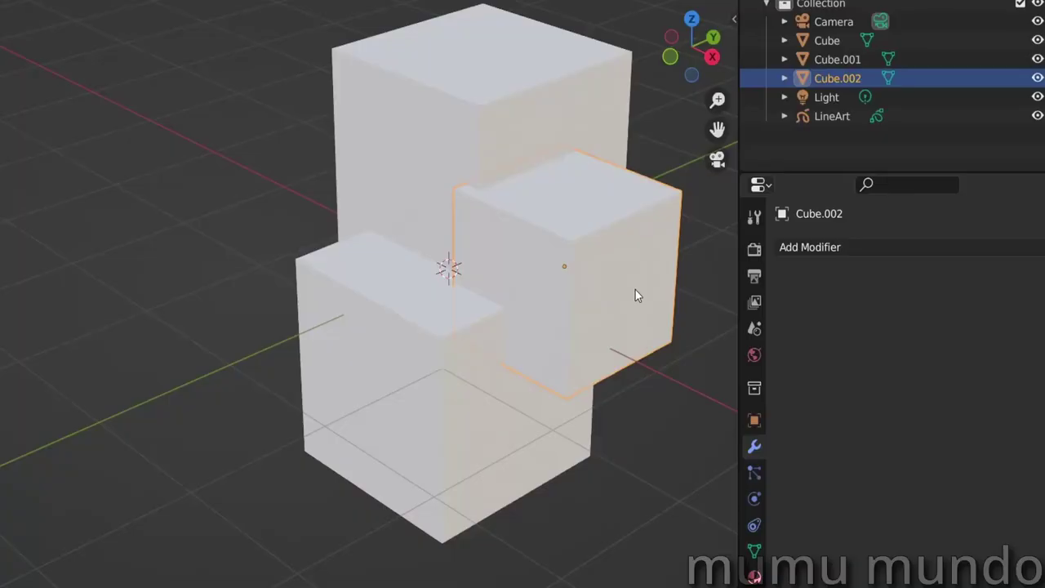
- Move Cube.002 and Cube.001 to new positions in the scene
key("g")
left_click(632, 288)
left_click(492, 115)
key("g")
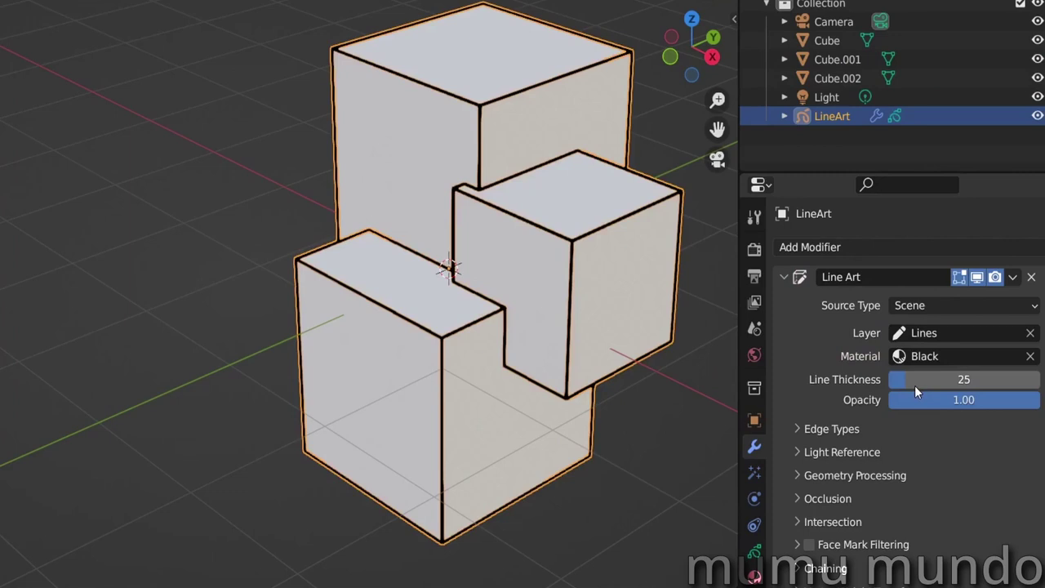
- Raise the LineArt Line Thickness to 55 and increase the Occlusion Level
left_click_drag(915, 385, 948, 399)
left_click(827, 498)
scroll(898, 449, "down", 4)
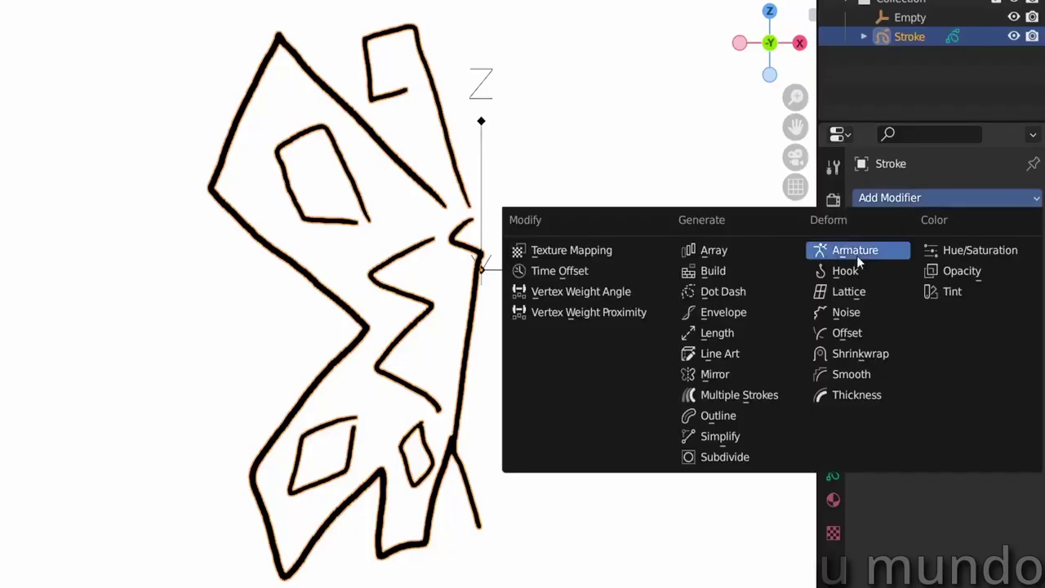
- Add a Mirror modifier with the Z axis also enabled, then move the Empty to reshape the result
left_click(717, 376)
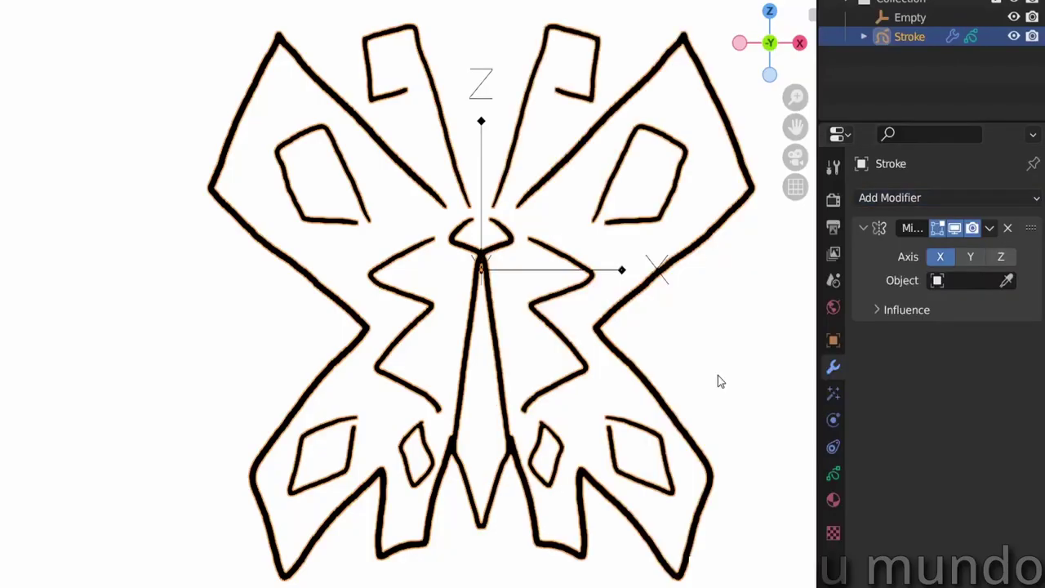
left_click(1002, 258)
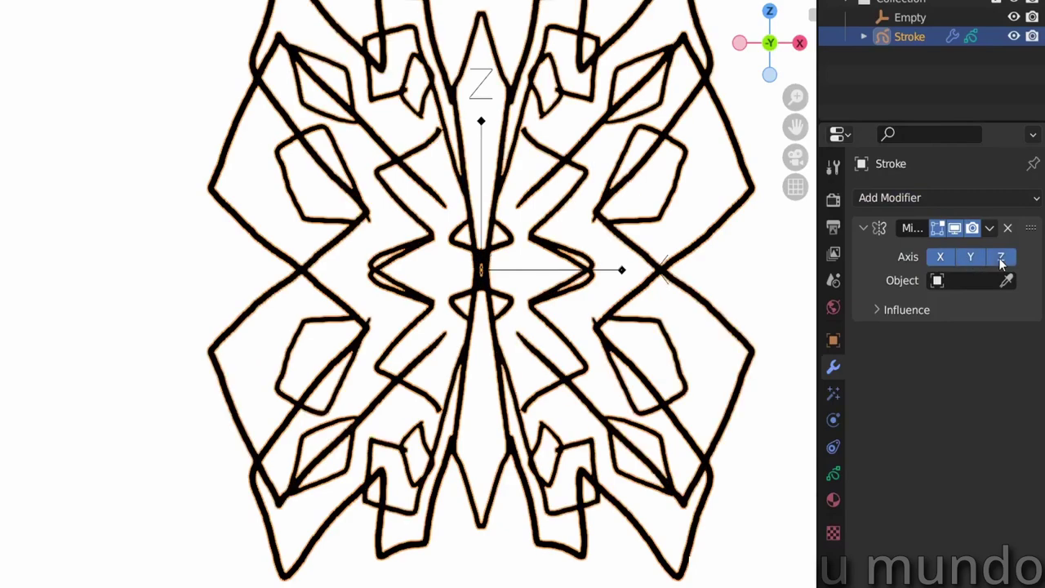
left_click(513, 279)
key("g")
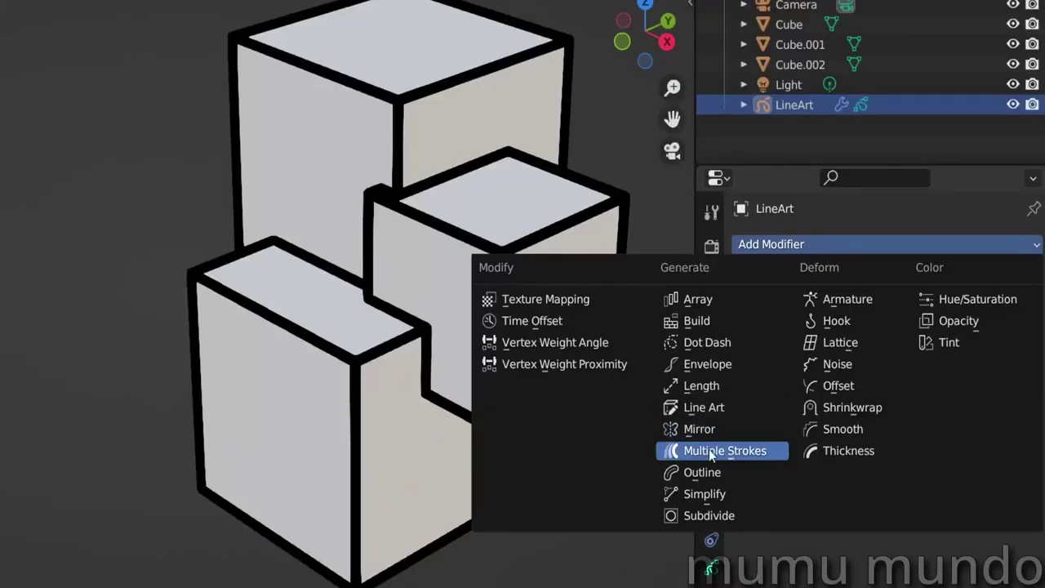
- Add a Multiple Strokes modifier with 5 duplicates, wider Distance and Offset, and Fade with an adjusted Center
left_click(708, 450)
left_click(1012, 333)
left_click(1011, 334)
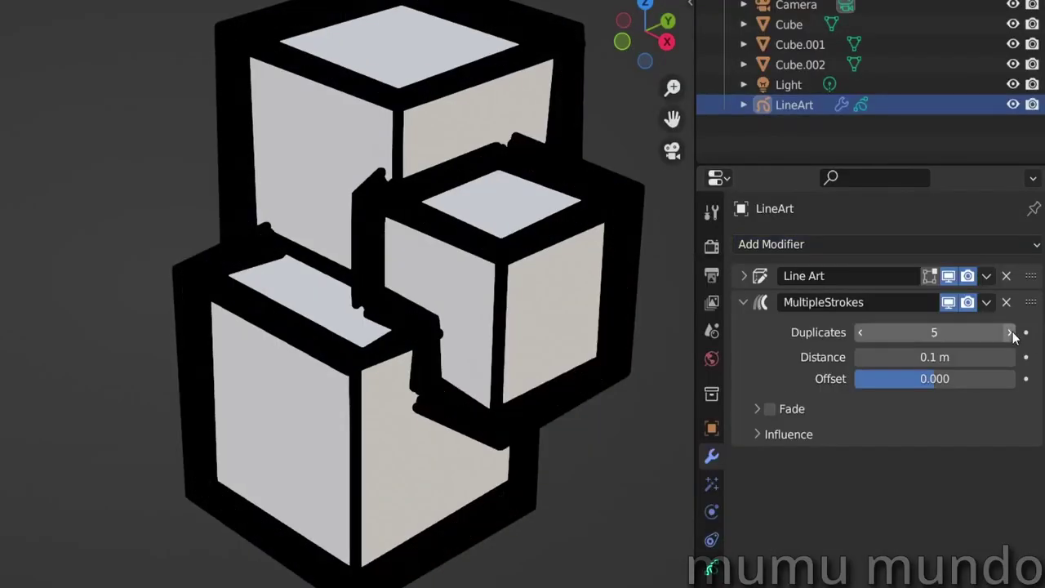
left_click_drag(934, 357, 981, 357)
mouse_move(935, 378)
left_mouse_down()
mouse_move(982, 379)
mouse_move(972, 378)
left_mouse_up()
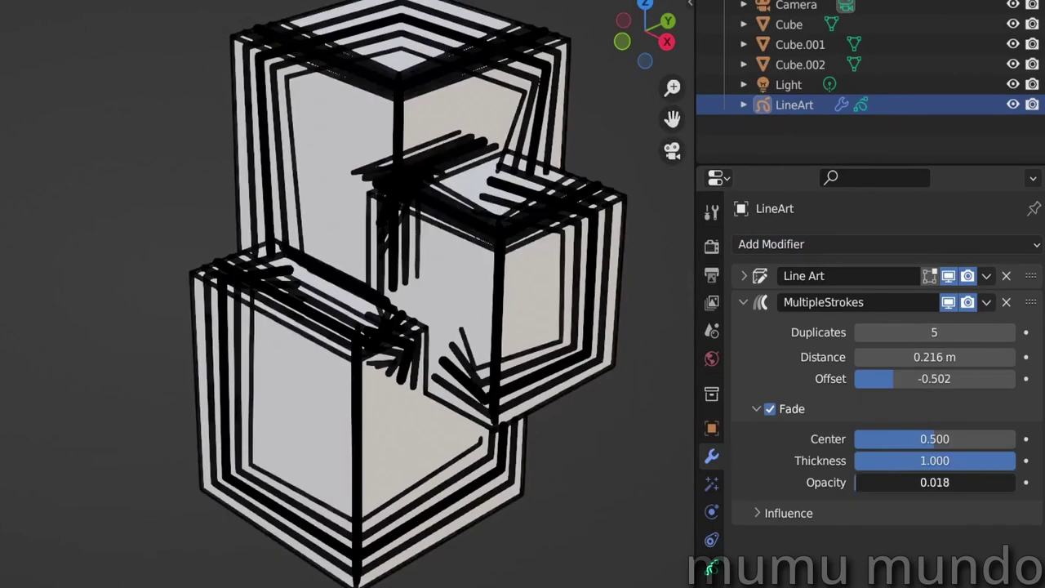
left_click_drag(858, 481, 920, 482)
mouse_move(915, 442)
left_mouse_down()
mouse_move(997, 443)
mouse_move(866, 442)
left_mouse_up()
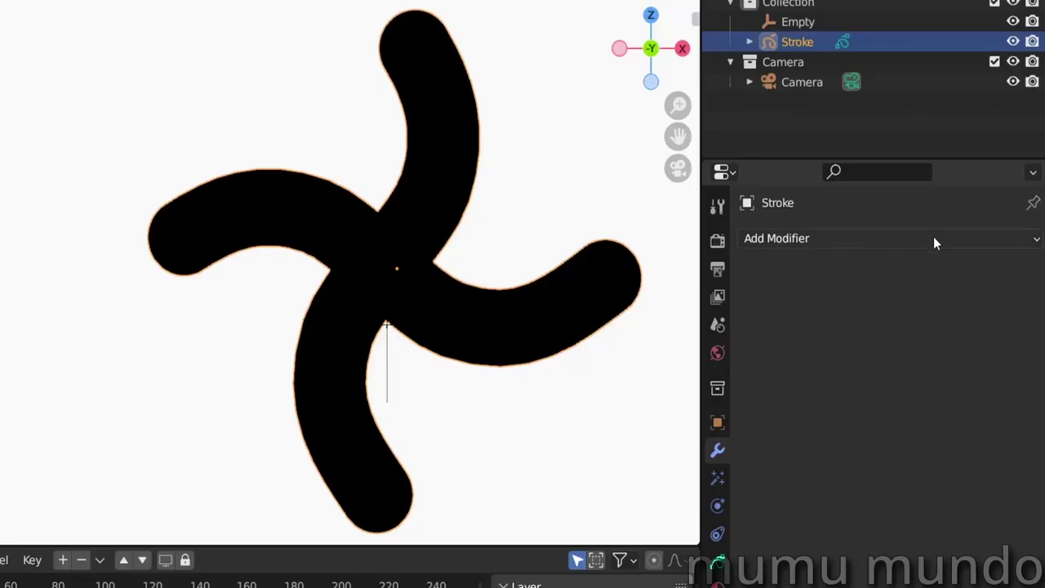
- Add an Outline modifier to the pinwheel stroke and lower its Sample Length
left_click(934, 238)
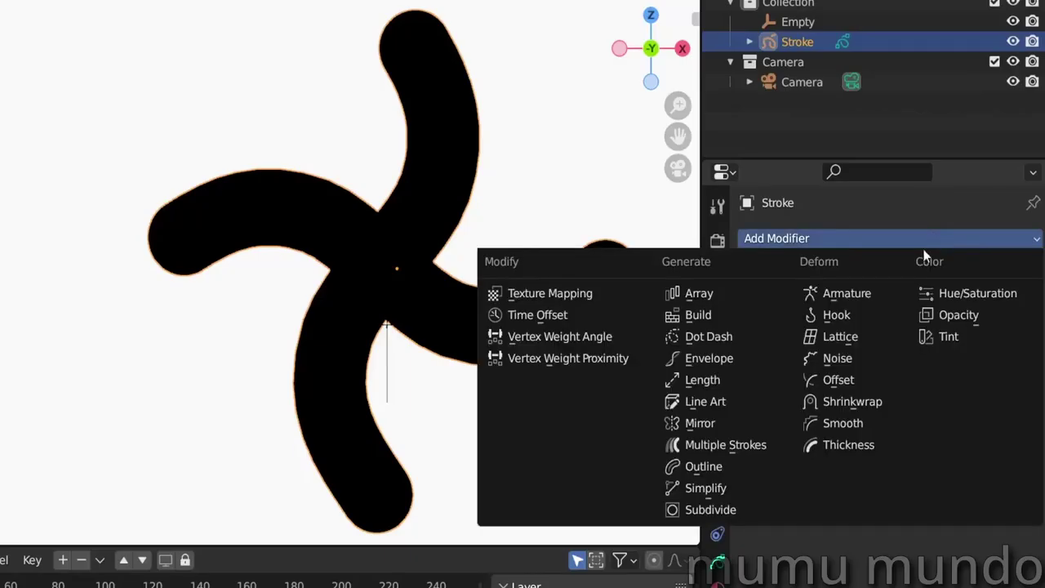
left_click(700, 469)
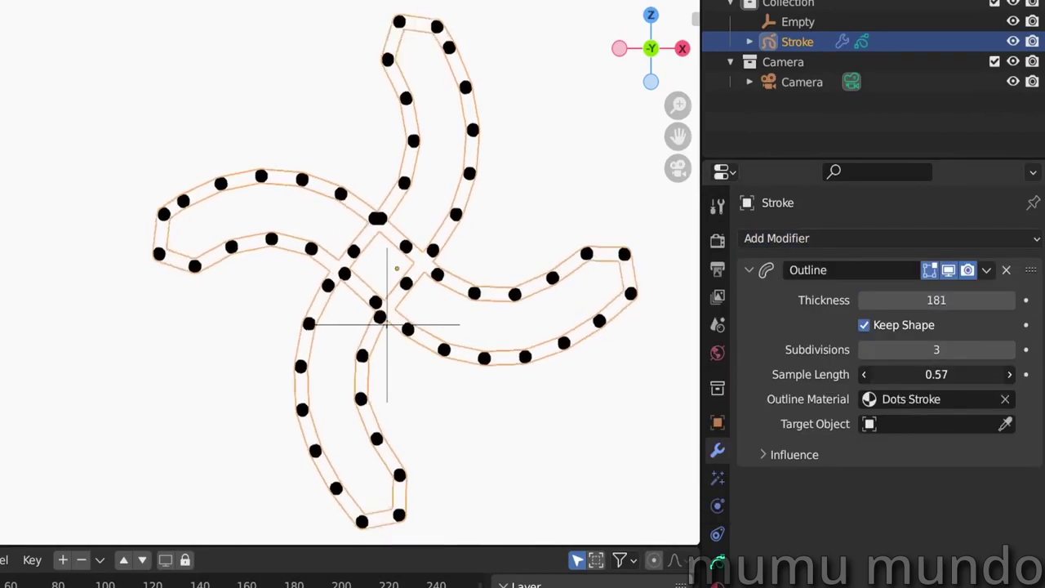
left_click_drag(888, 374, 866, 374)
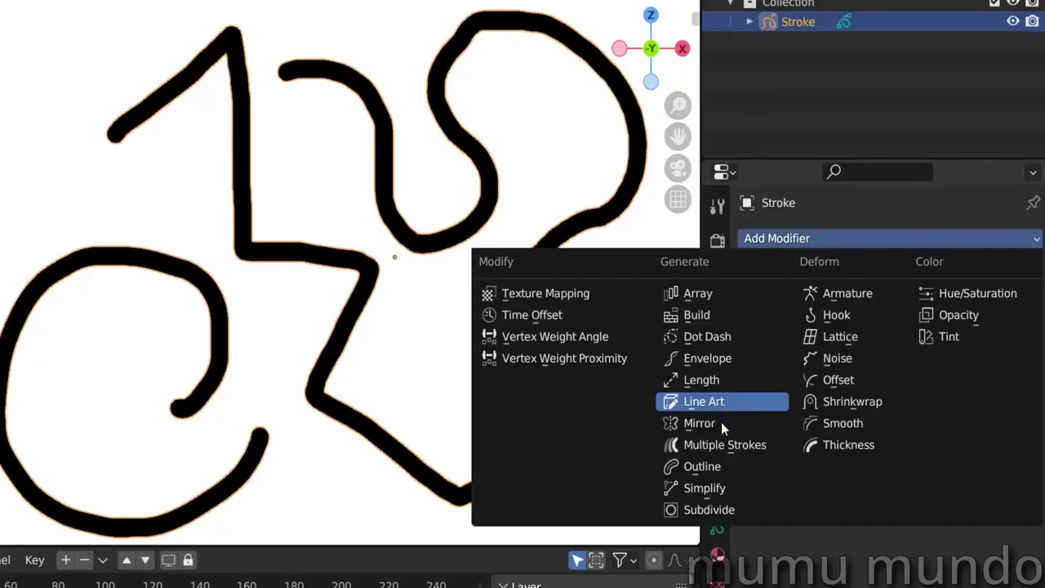
- Add a Simplify modifier to the squiggly stroke, using Merge mode at 0.214 m distance
left_click(703, 491)
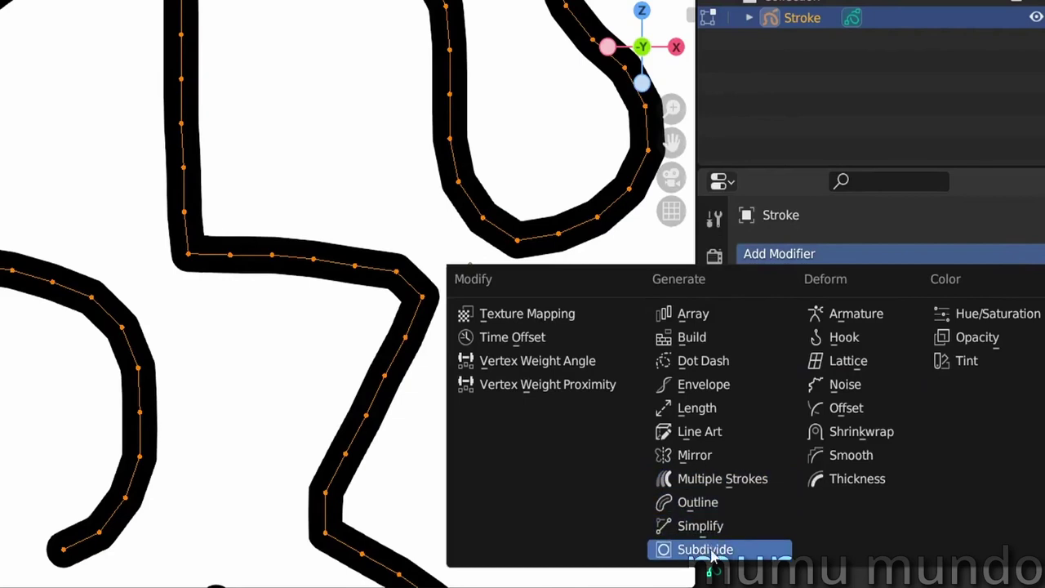
- Add a Subdivide modifier to the scribble and keep Catmull-Clark as the subdivision type
left_click(704, 551)
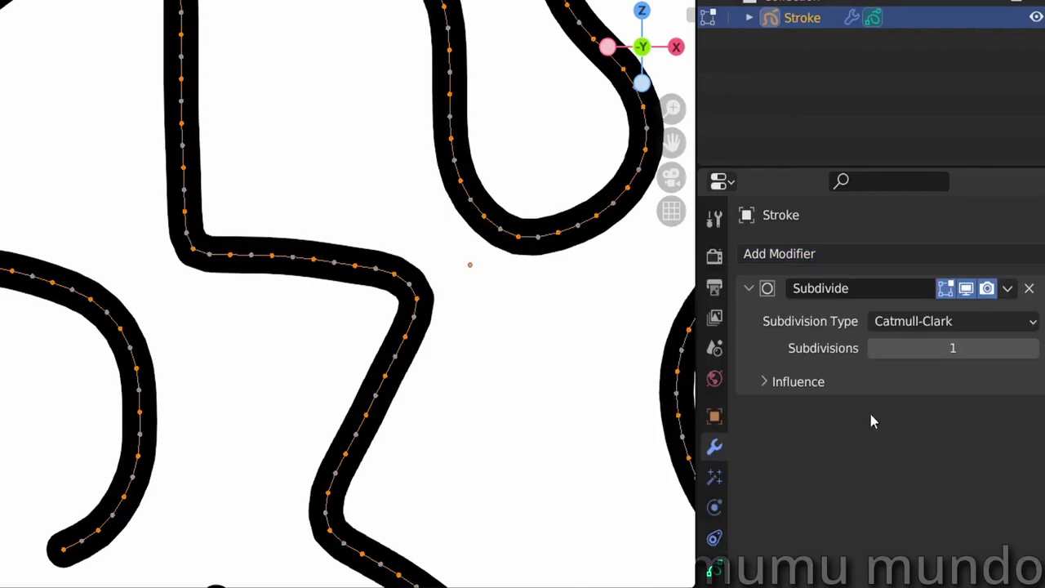
left_click(939, 324)
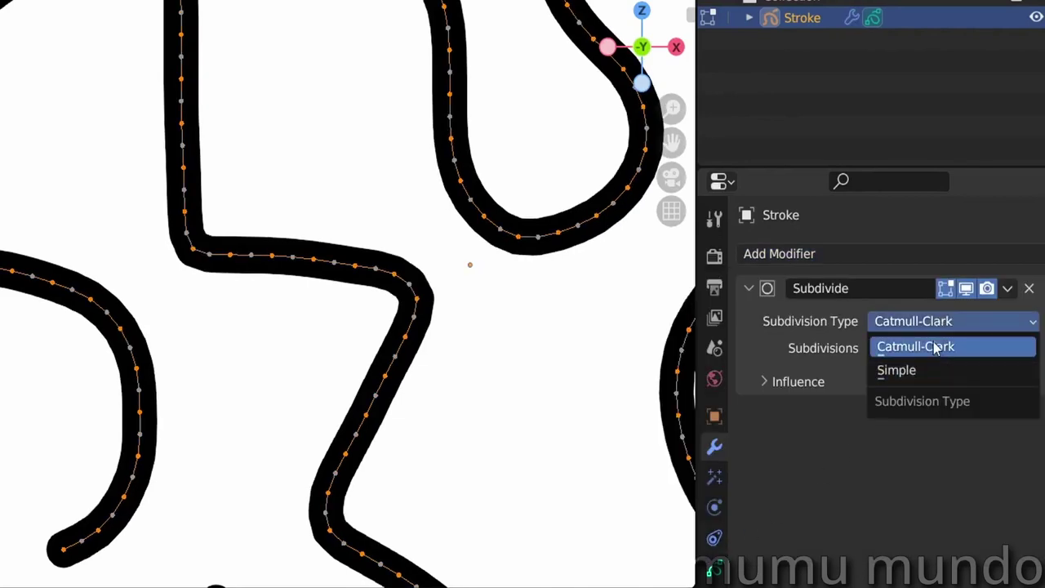
left_click(937, 348)
left_click(961, 324)
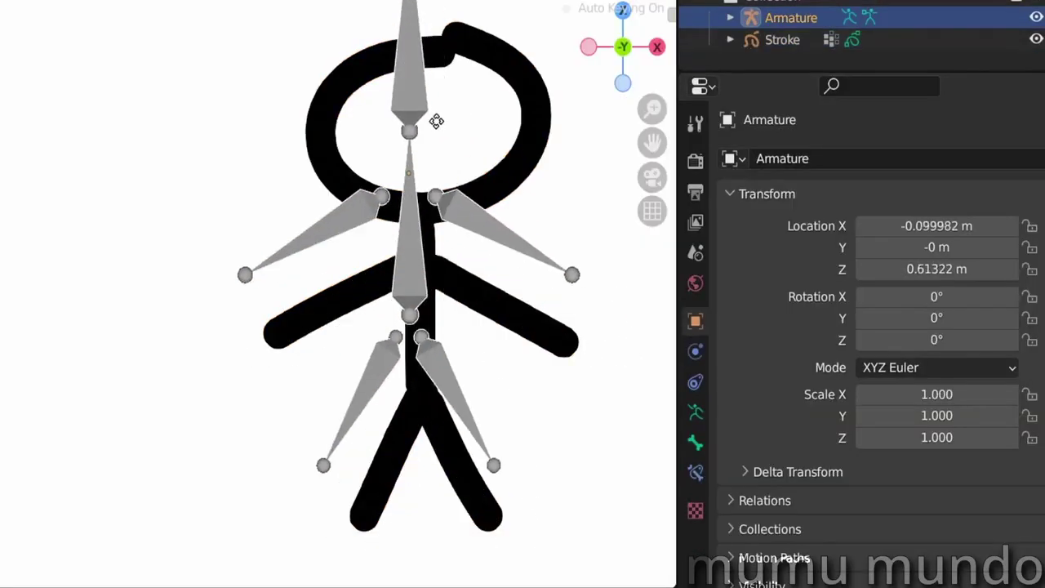
- Parent the stick-figure stroke to the Armature using Armature Deform With Empty Groups
key("Escape")
left_click(478, 187)
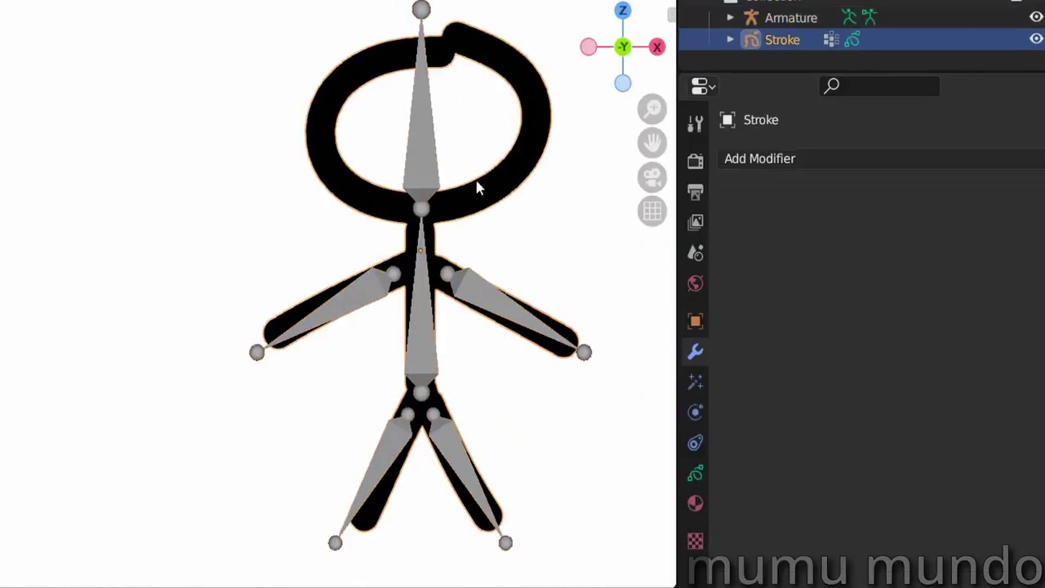
left_click(427, 176, "shift")
key("ctrl+p")
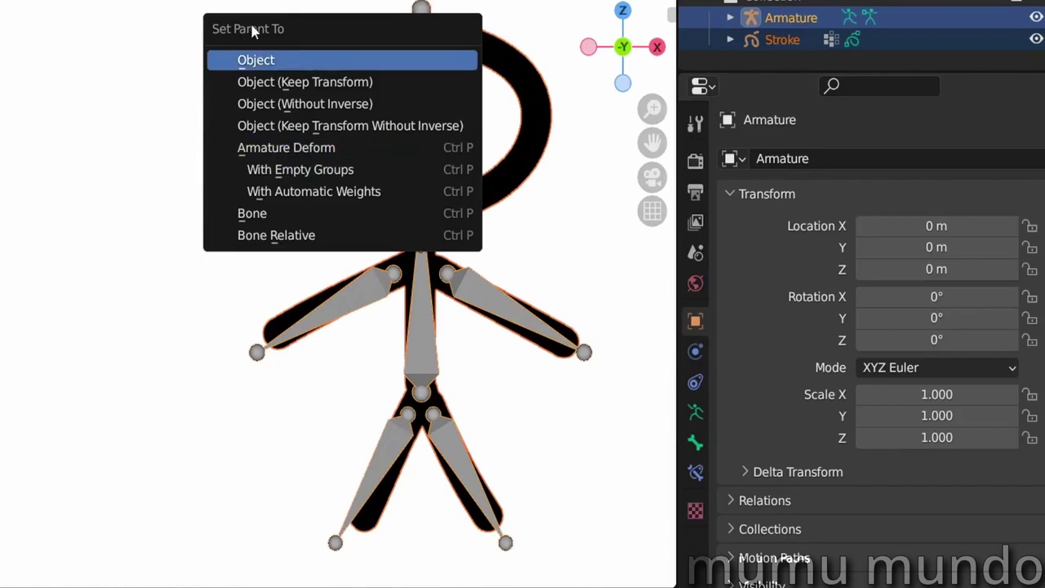
left_click(337, 172)
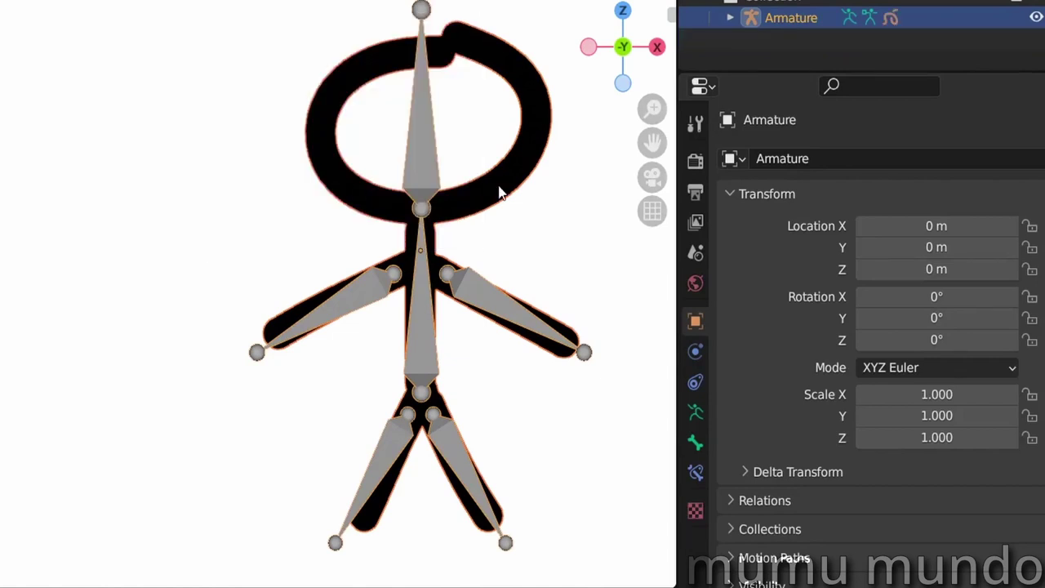
left_click(501, 188)
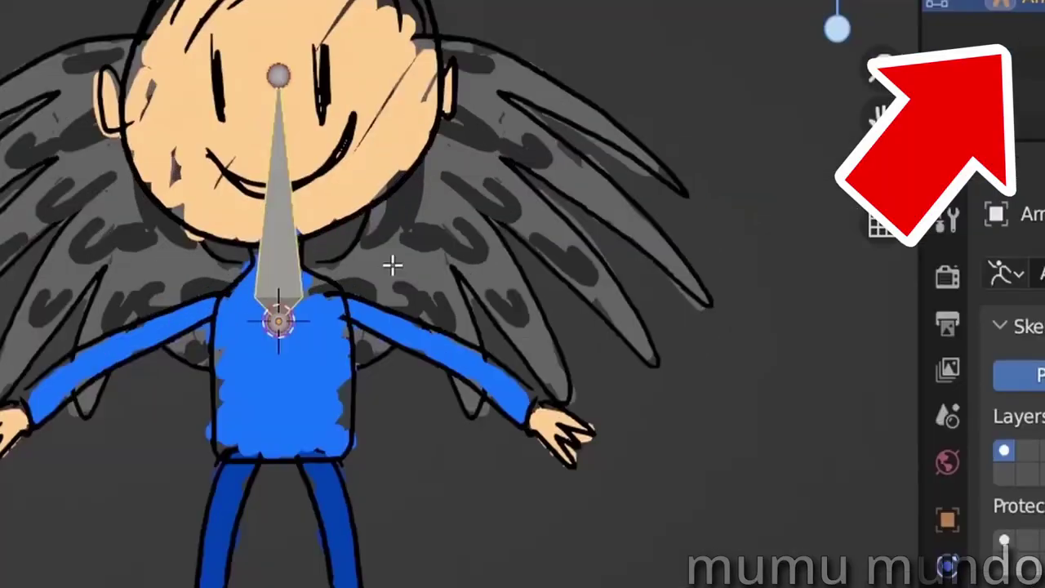
- Extend the rig by moving the spine bone, extruding torso and forearm bones, and duplicating the arm bone
key("g")
key("e")
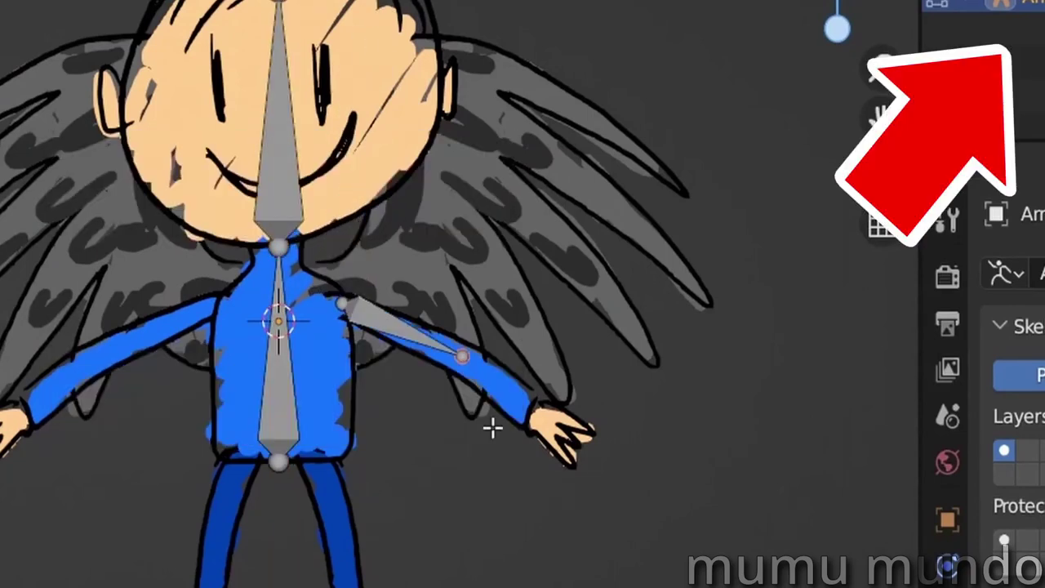
key("e")
left_click(575, 448)
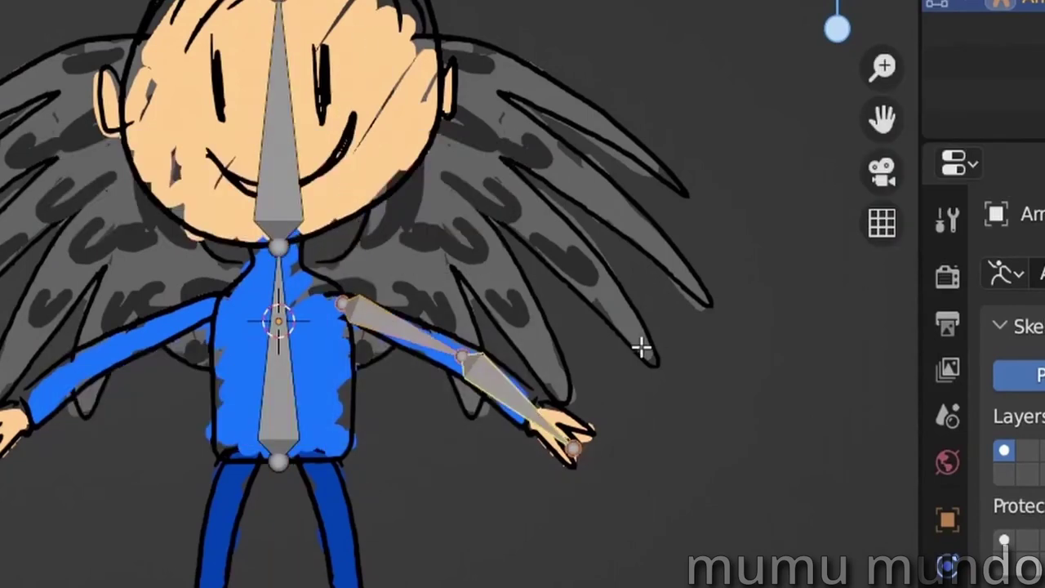
key("F2")
key("Escape")
key("shift+d")
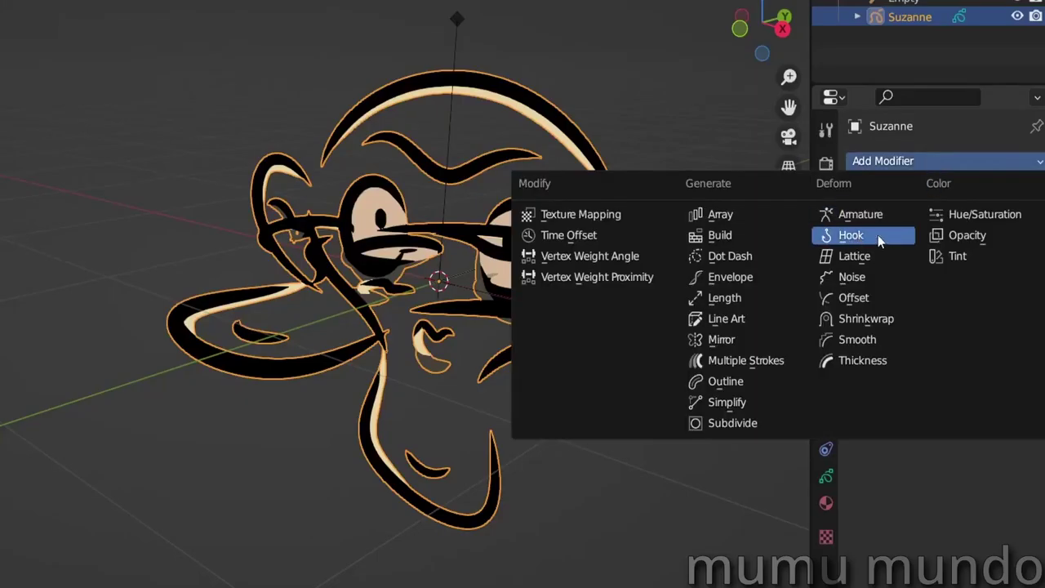
- Add a Hook modifier targeting the Empty with a reduced falloff Radius, then move the Empty
left_click(876, 237)
left_click(892, 299)
left_click_drag(972, 351, 907, 351)
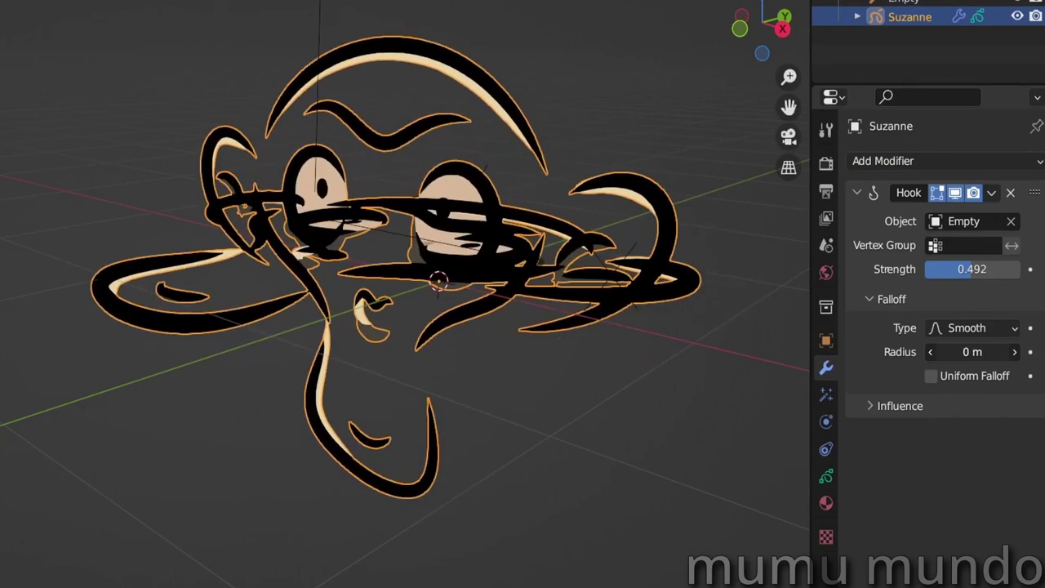
left_click(316, 137)
key("g")
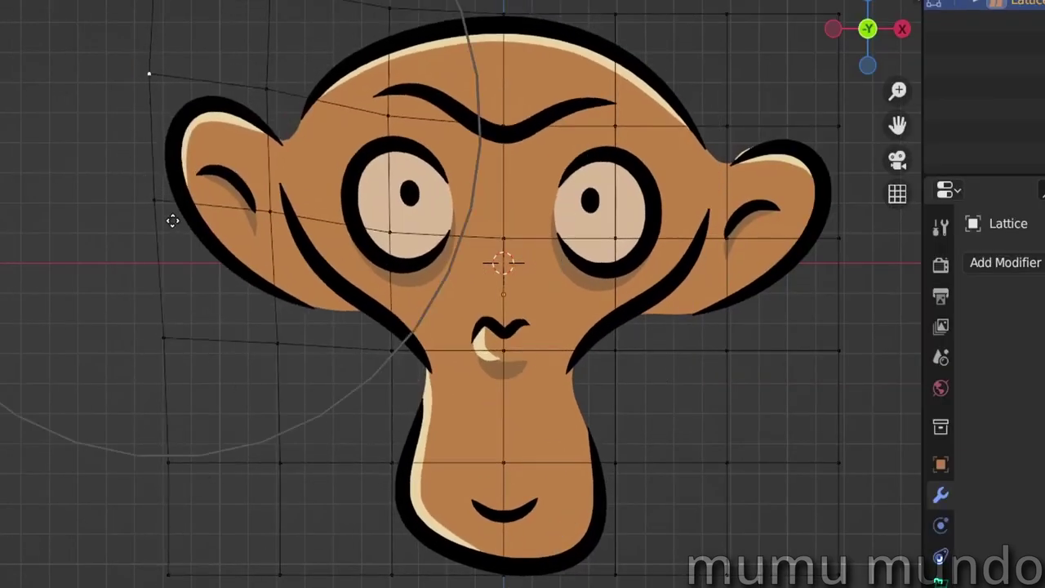
- Reshape the lattice around Suzanne, then parent Suzanne to the Lattice with Lattice Deform
left_click(590, 482)
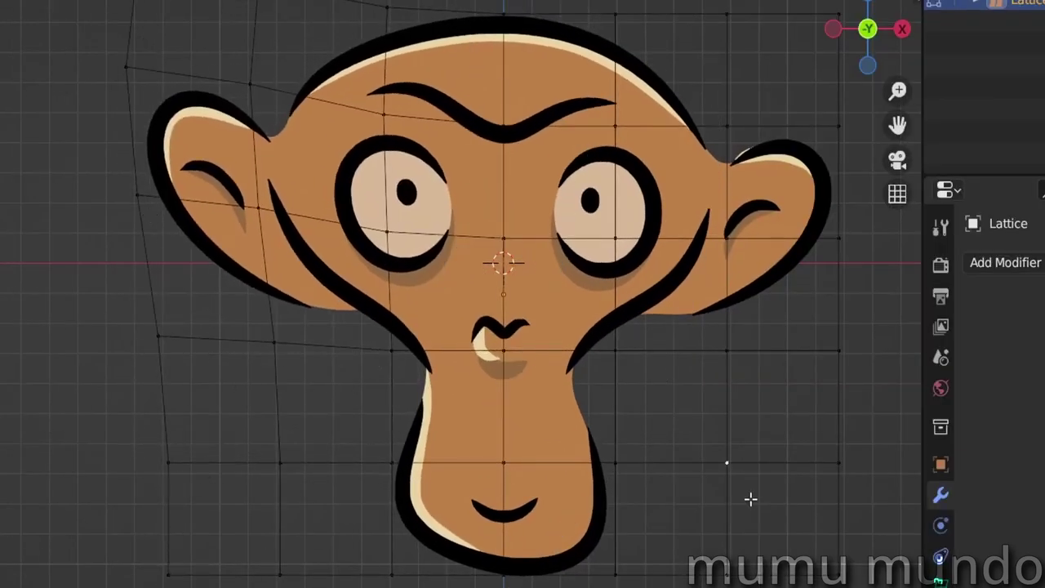
key("g")
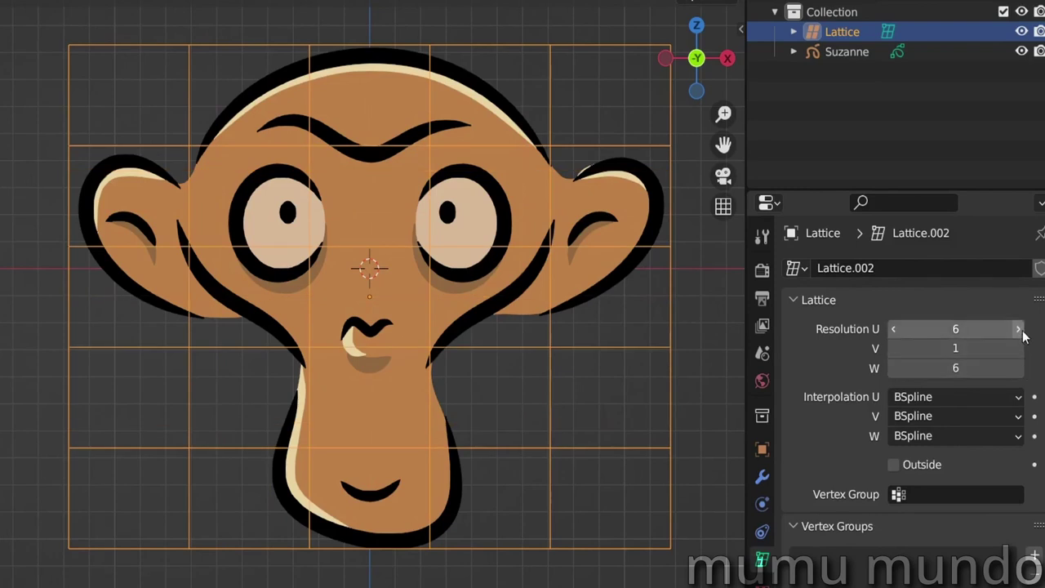
left_click(408, 272)
left_click(181, 144, "shift")
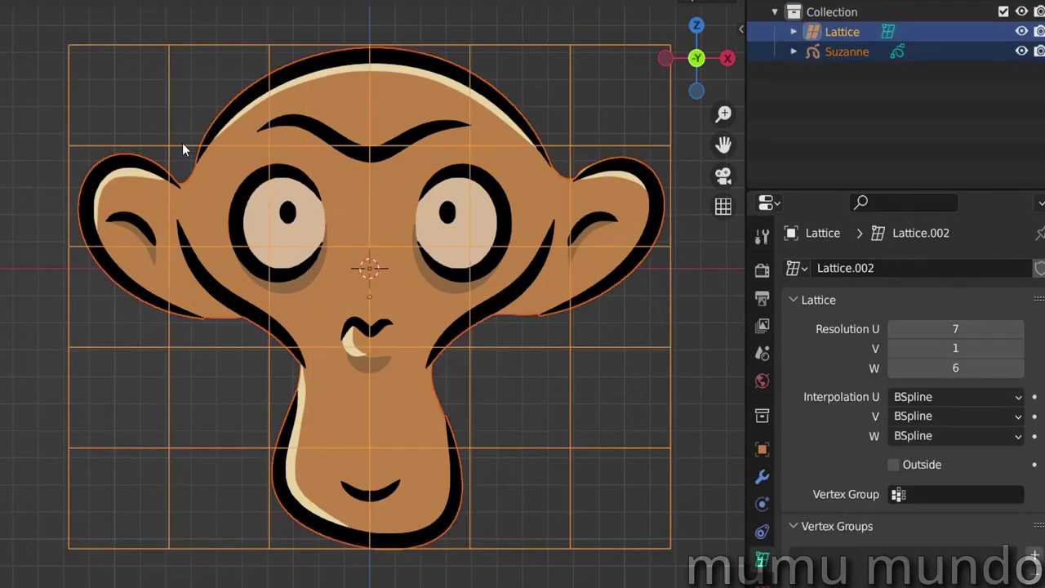
key("ctrl+p")
left_click(473, 197)
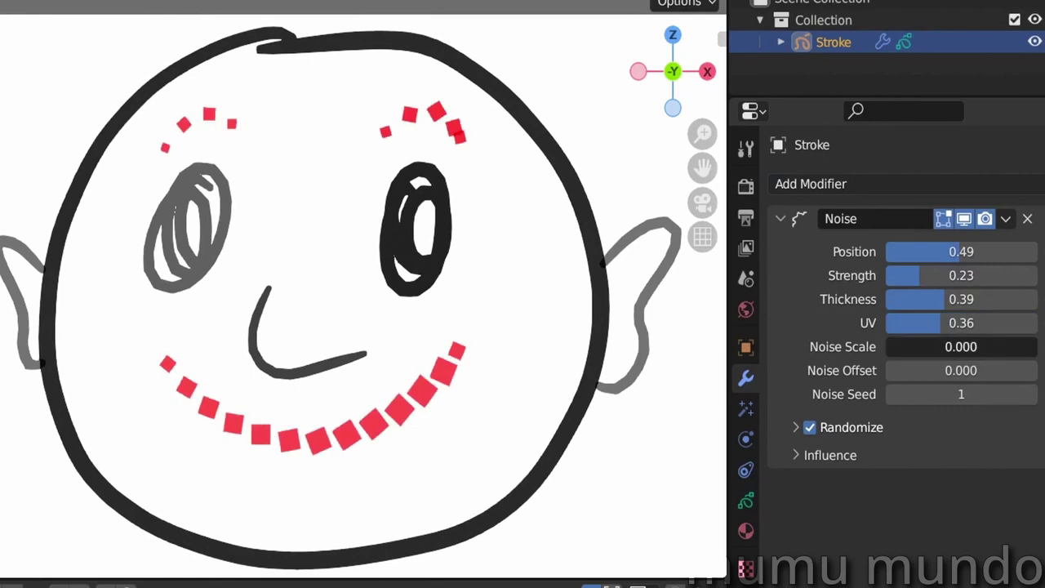
- Raise the face strokes' Noise Scale with Steps randomize mode, then add an Offset modifier to Suzanne
left_click_drag(891, 347, 914, 346)
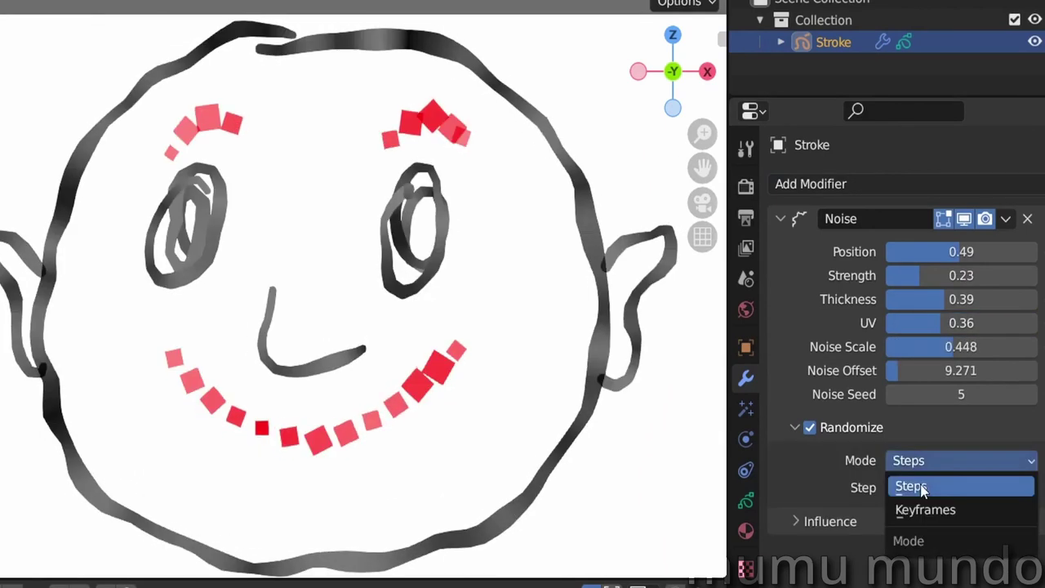
left_click(901, 485)
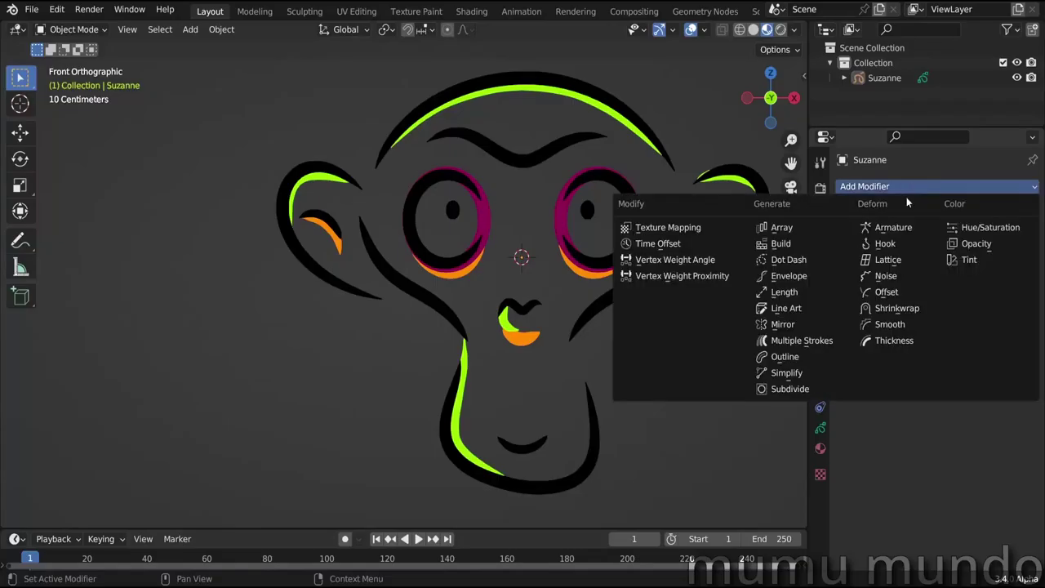
left_click(894, 292)
- Try Suzanne's Offset location, rotation and scale, resetting each, then push the Shrinkwrap offset outward
left_click_drag(945, 262, 952, 262)
left_click_drag(945, 246, 980, 246)
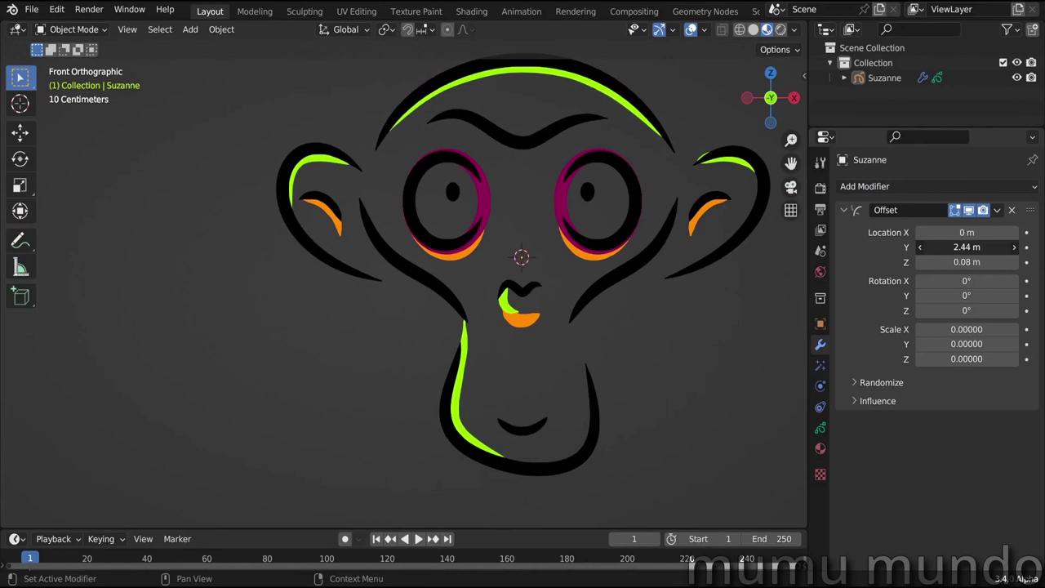
key("BackSpace")
left_click_drag(944, 295, 980, 295)
key("Escape")
left_click_drag(944, 329, 972, 330)
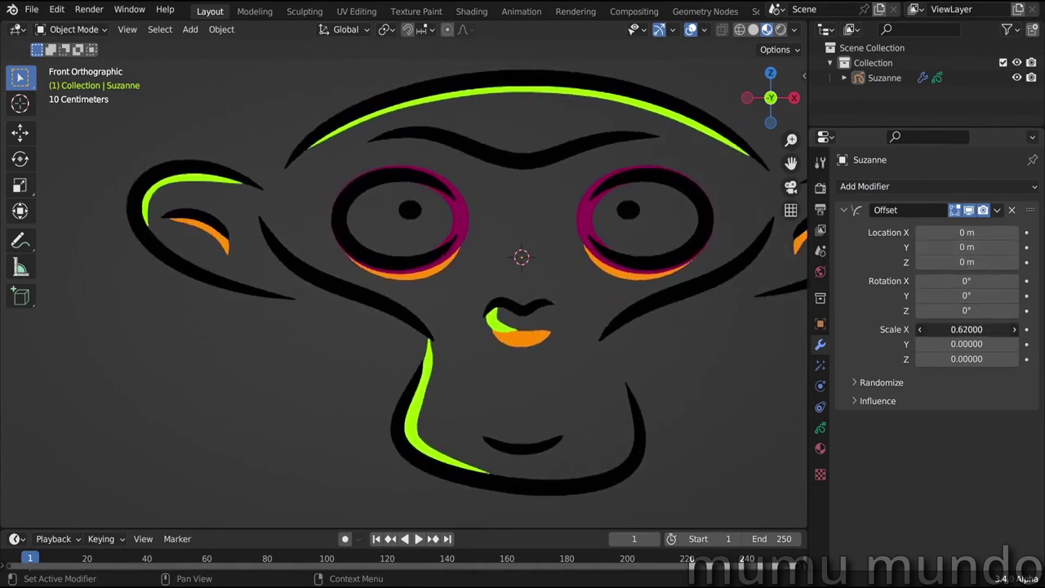
key("Escape")
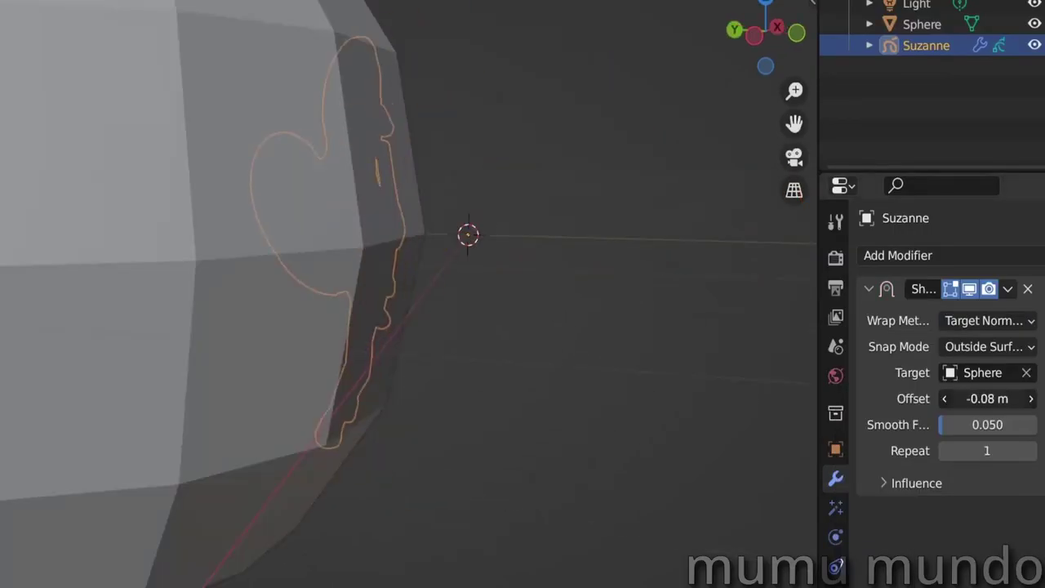
left_click_drag(988, 399, 1012, 398)
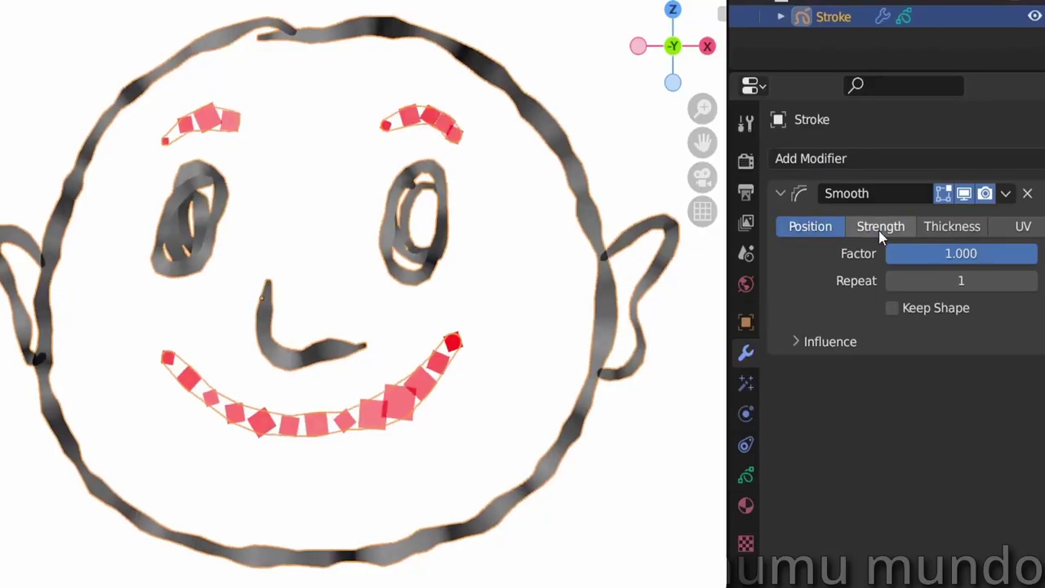
- Make the Smooth modifier also smooth stroke strength and thickness
left_click(879, 230)
left_click(951, 230)
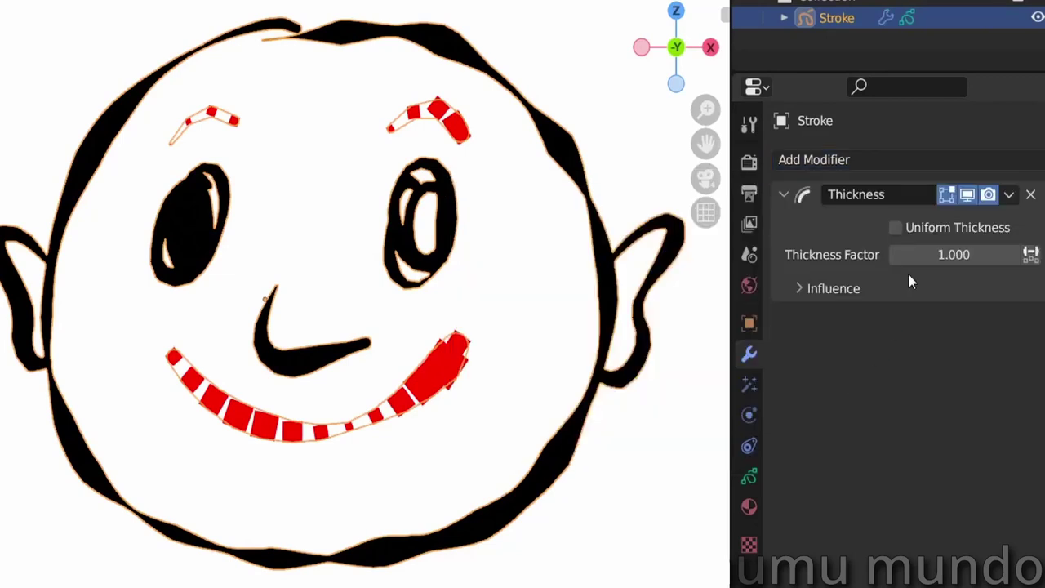
- Thicken the face strokes with a larger Thickness Factor, then switch to uniform thickness
left_click_drag(915, 255, 1029, 255)
left_click(896, 228)
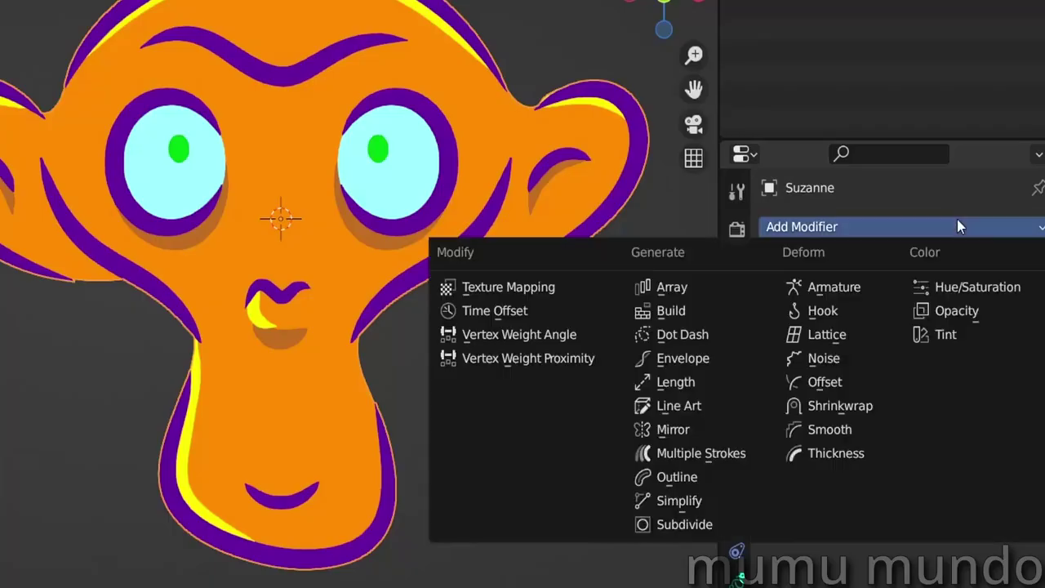
- Add a Hue/Saturation modifier to Suzanne and shift its hue and saturation to recolour it
left_click(980, 290)
left_click(955, 295)
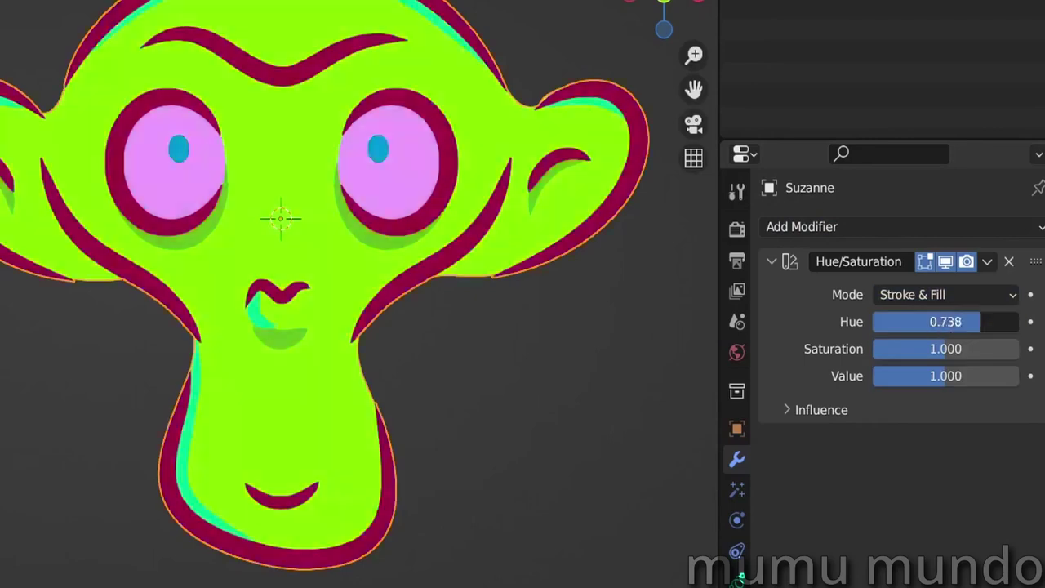
left_click_drag(980, 322, 941, 376)
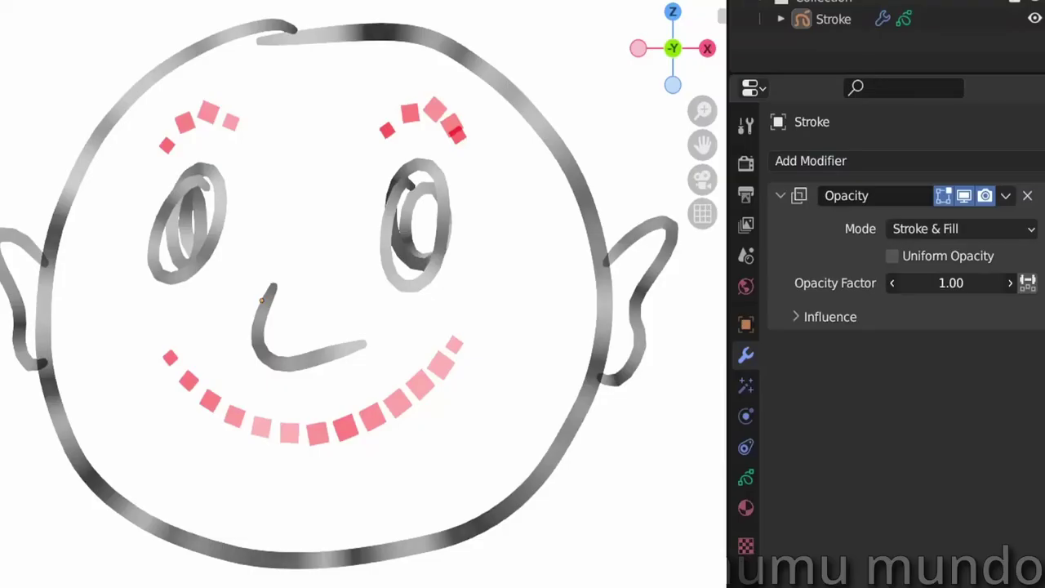
- Fade the face strokes with uniform Stroke-mode opacity, lower strength and hardness, then tint Suzanne's fill yellow
left_click(970, 232)
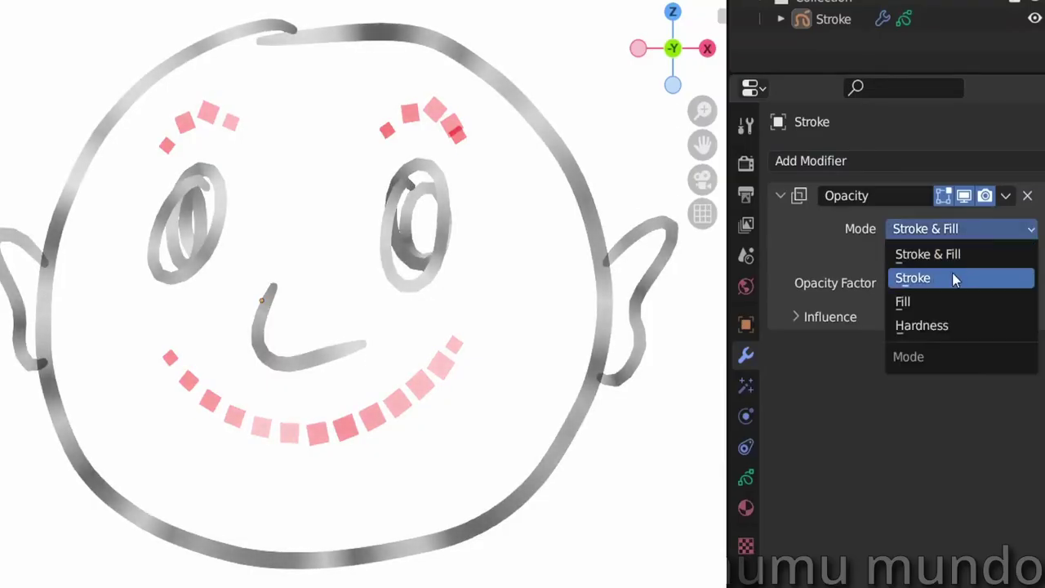
left_click(931, 277)
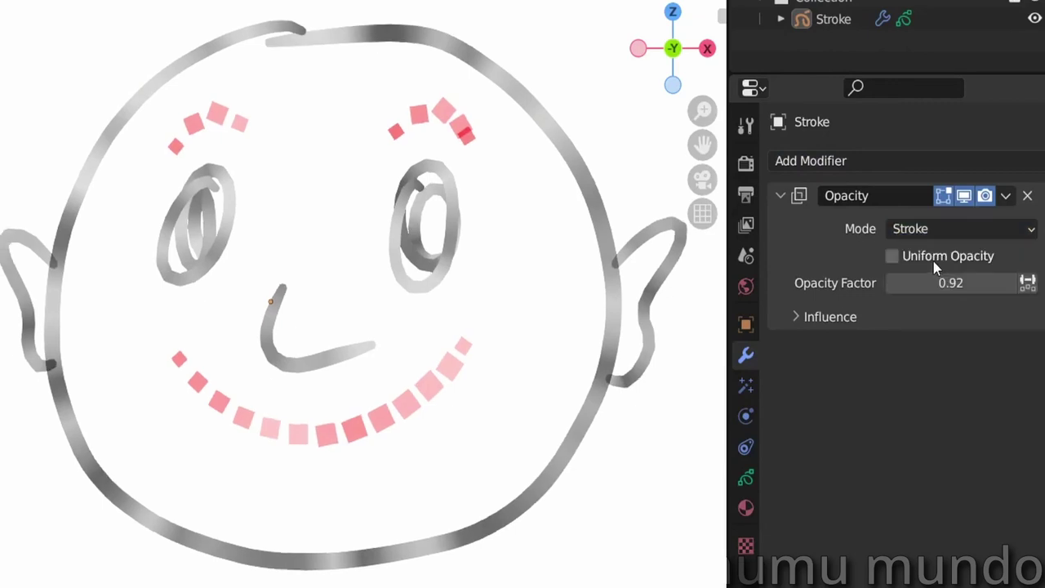
left_click(934, 260)
mouse_move(968, 282)
left_mouse_down()
mouse_move(923, 282)
mouse_move(959, 282)
left_mouse_up()
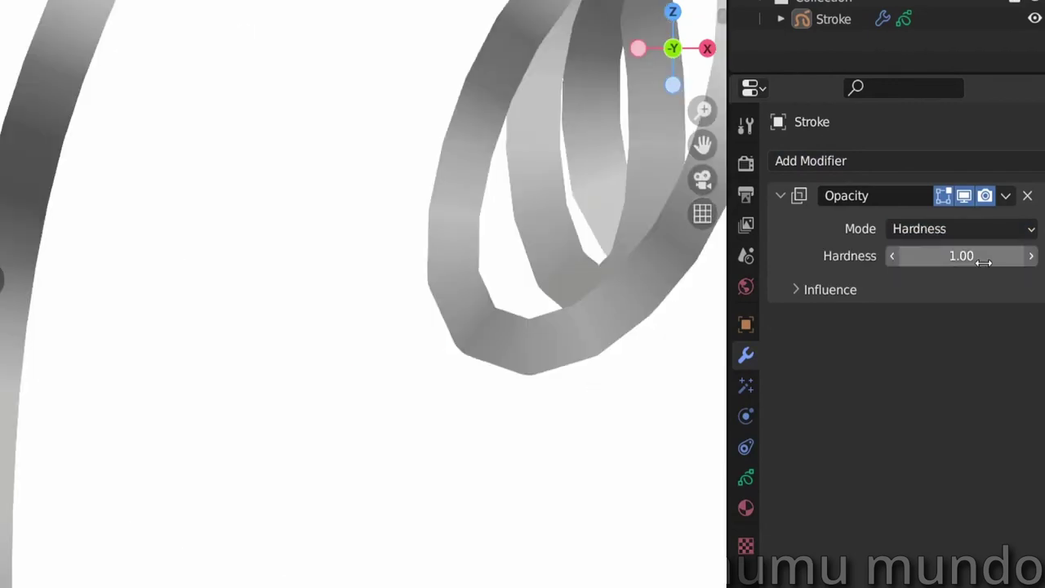
mouse_move(984, 261)
left_mouse_down()
mouse_move(963, 262)
mouse_move(988, 262)
left_mouse_up()
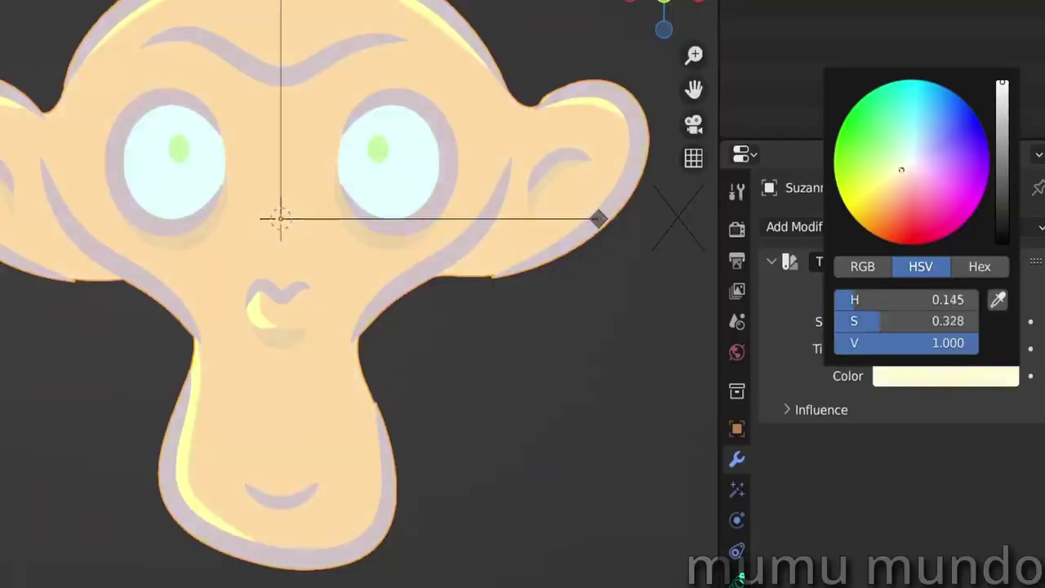
left_click(918, 294)
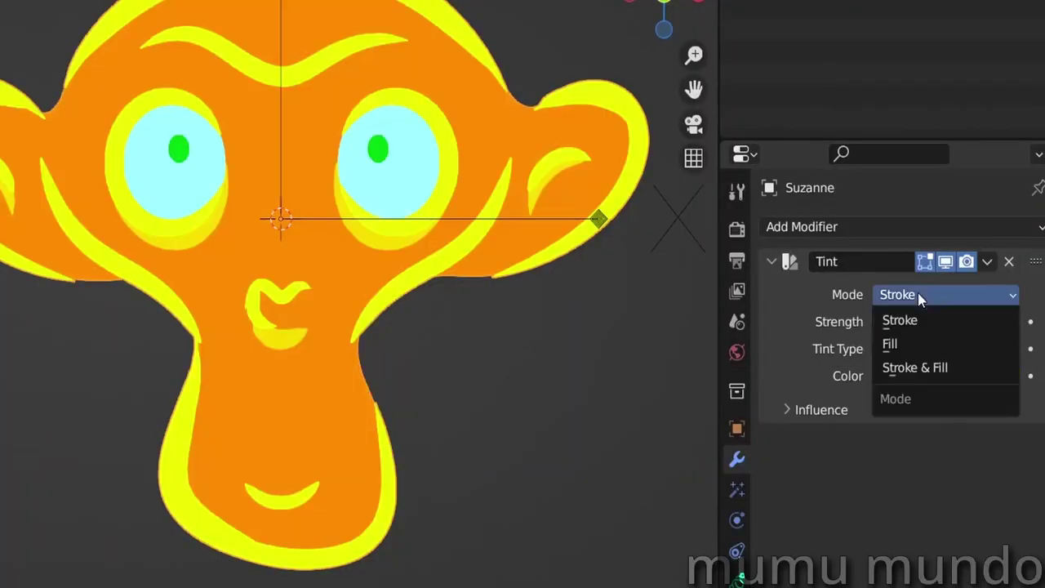
left_click(909, 343)
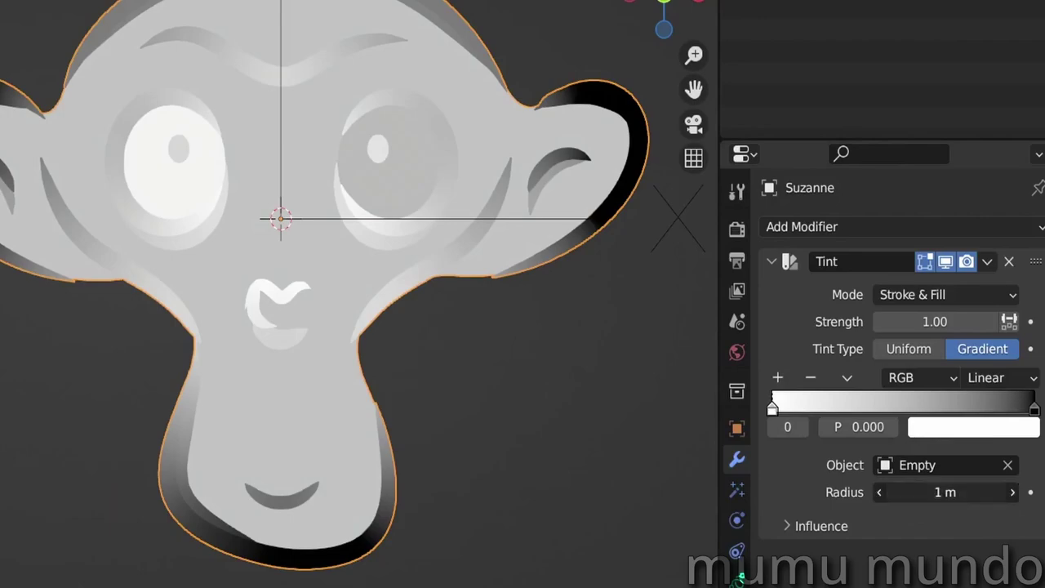
left_click_drag(945, 492, 914, 492)
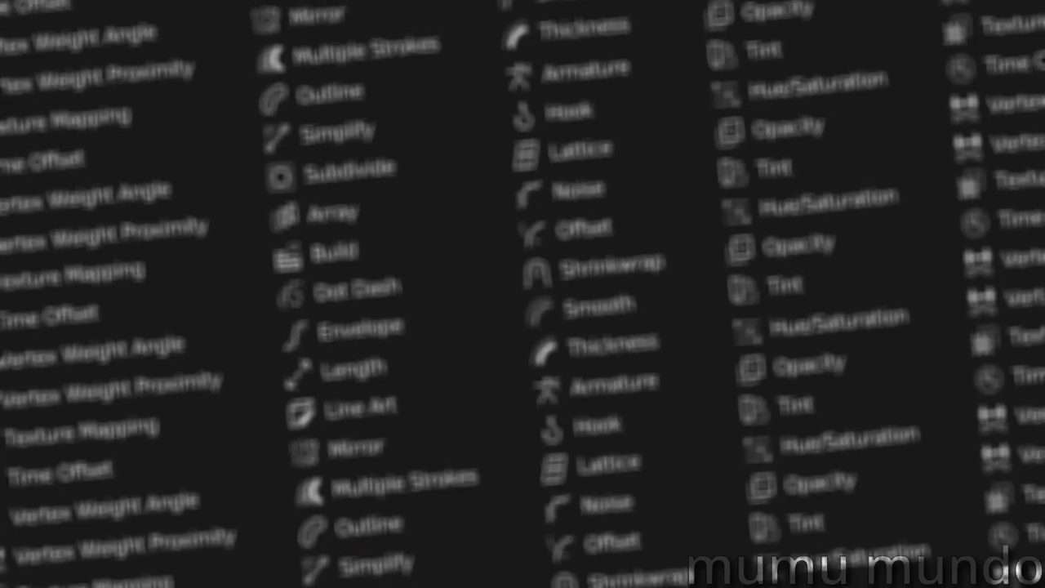